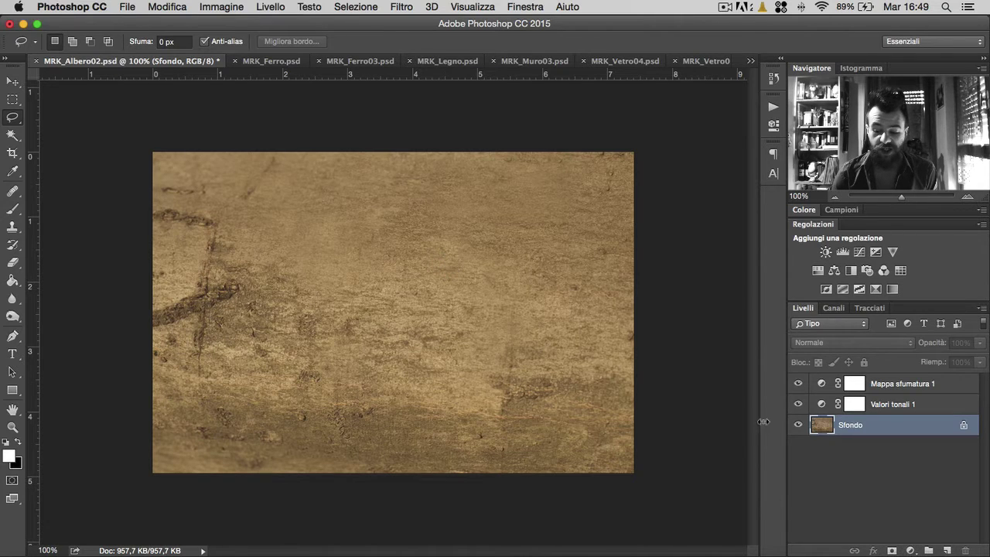
Hide the sepia gradient map Mappa sfumatura 1, keeping the Levels adjustment visible
{"action": "left_click", "coordinate": [798, 404]}
{"action": "left_click", "coordinate": [799, 383]}
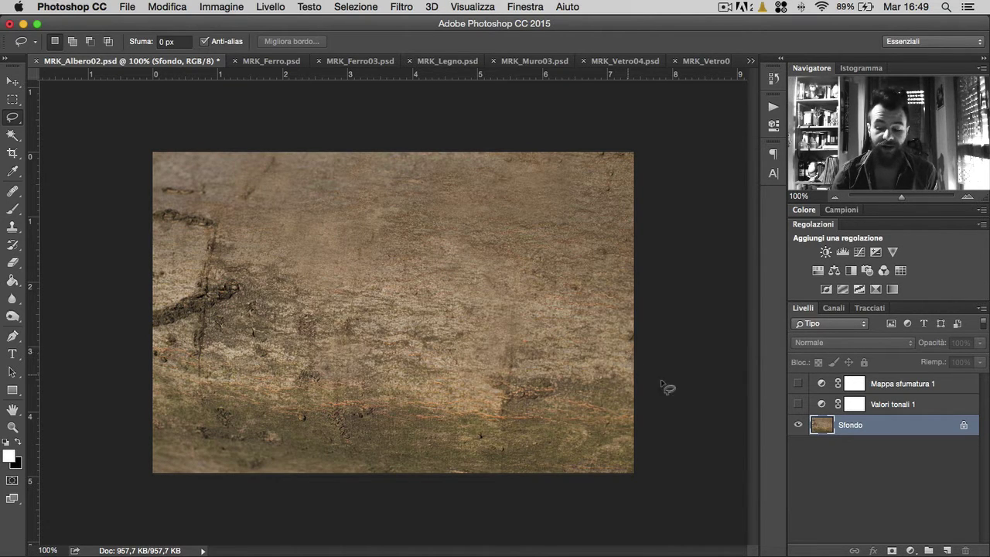
{"action": "left_click", "coordinate": [798, 403]}
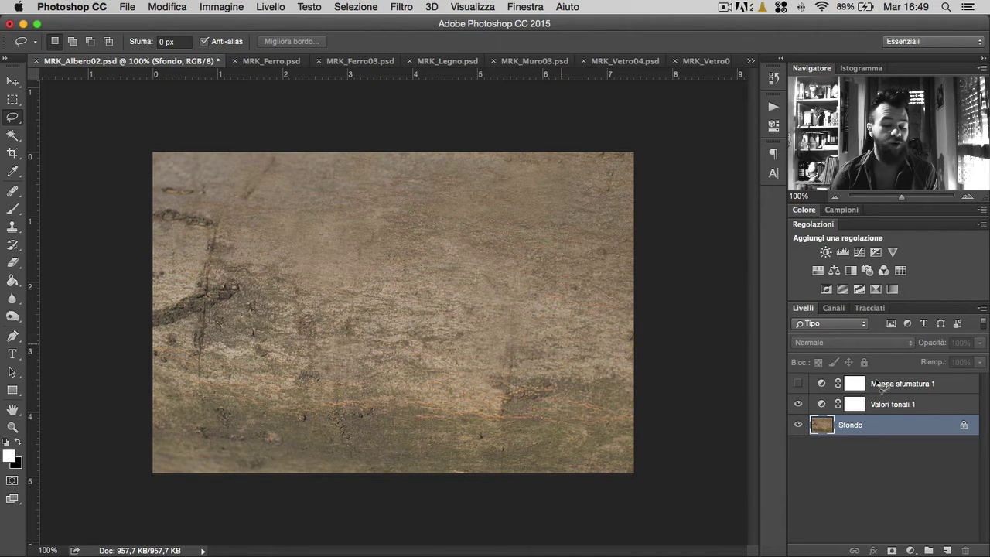
{"action": "left_click", "coordinate": [910, 550]}
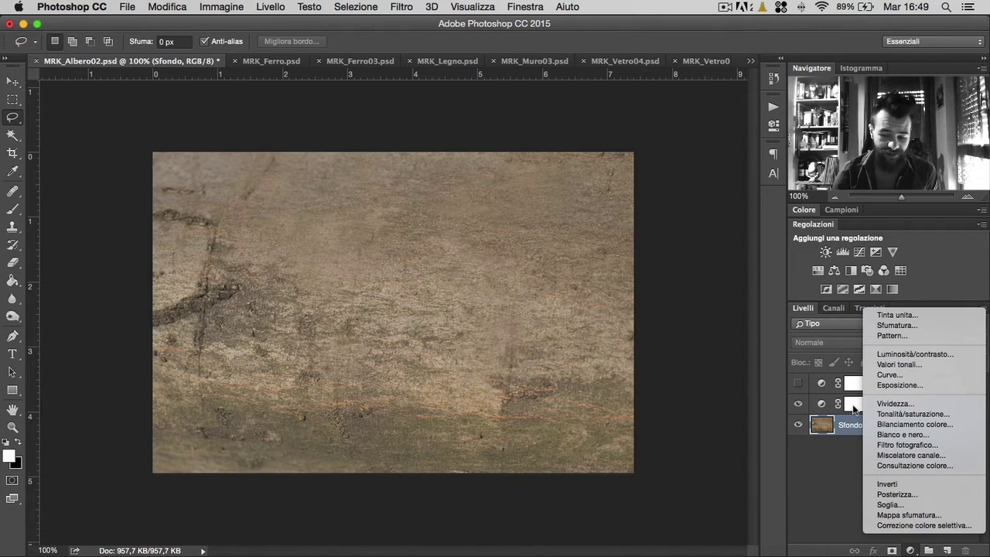
{"action": "left_click", "coordinate": [831, 418]}
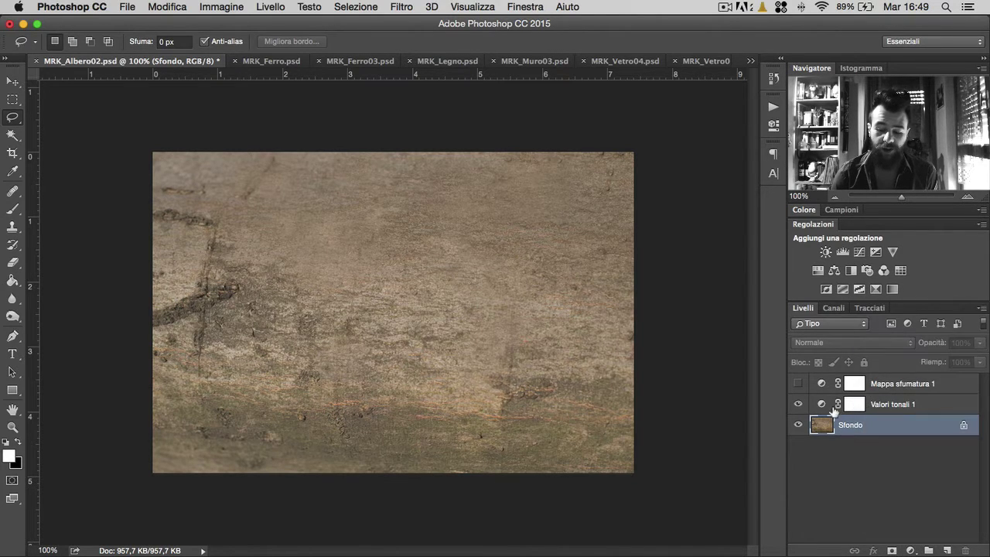
Raise the Valori tonali 1 Levels output black from 33 to 36
{"action": "double_click", "coordinate": [821, 403]}
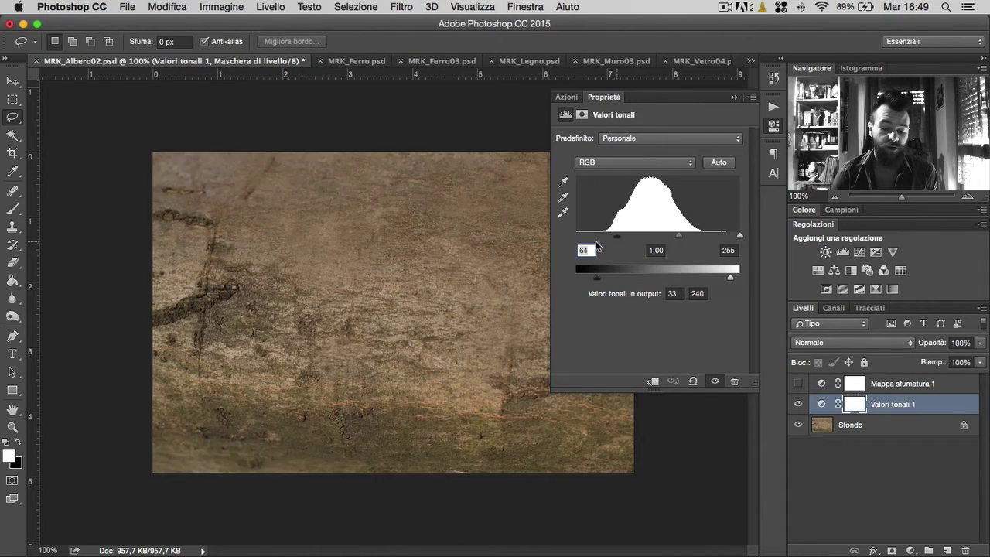
{"action": "left_click_drag", "start_coordinate": [658, 235], "coordinate": [659, 235]}
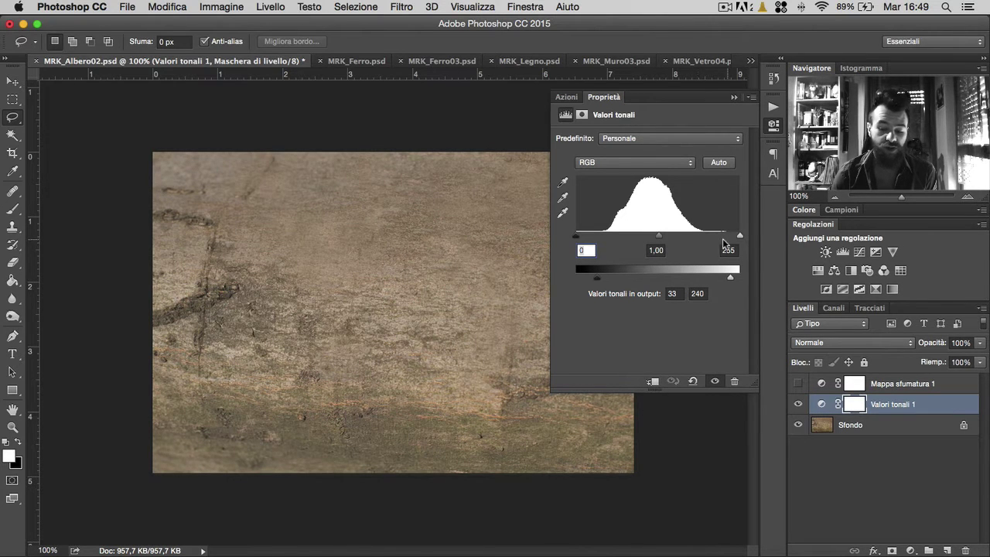
{"action": "left_click_drag", "start_coordinate": [740, 235], "coordinate": [739, 235]}
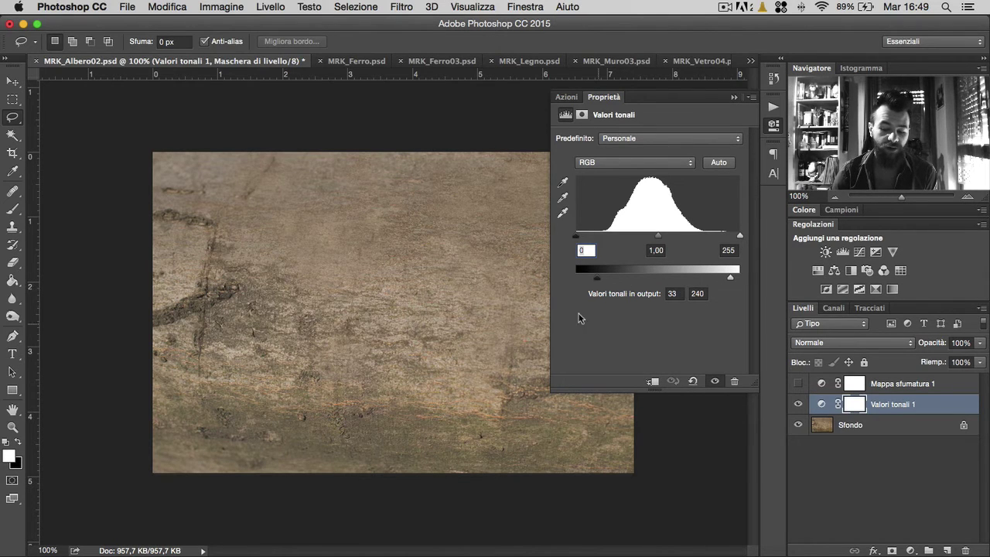
{"action": "left_click_drag", "start_coordinate": [597, 279], "coordinate": [599, 280]}
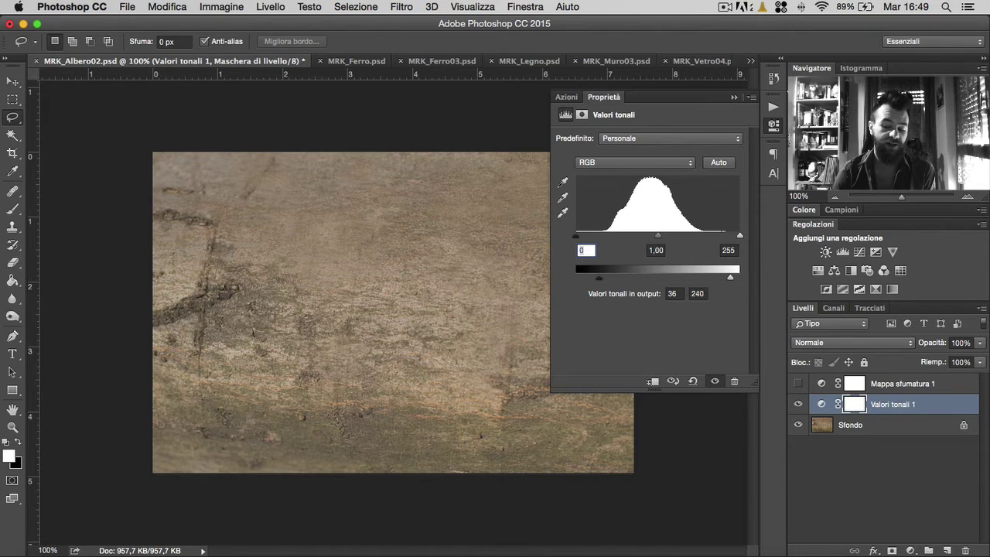
{"action": "left_click", "coordinate": [773, 127]}
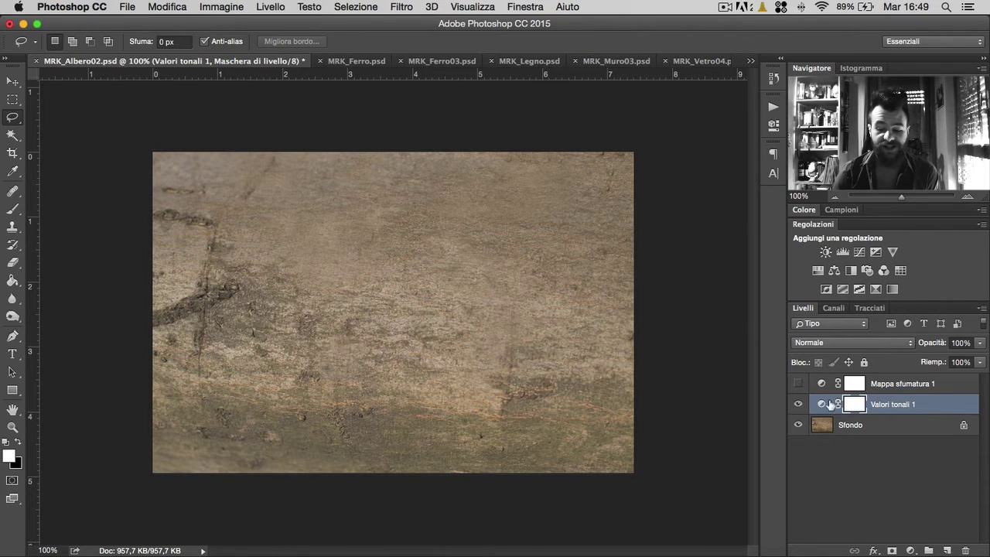
Delete Mappa sfumatura 1 and add a new default black-and-white Gradient Map layer
{"action": "left_click", "coordinate": [798, 383]}
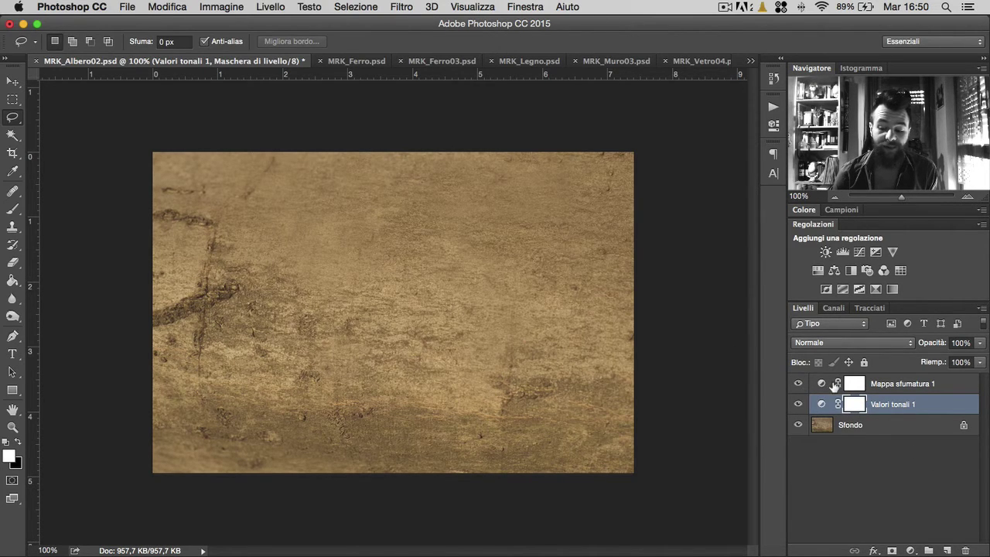
{"action": "left_click", "coordinate": [874, 384]}
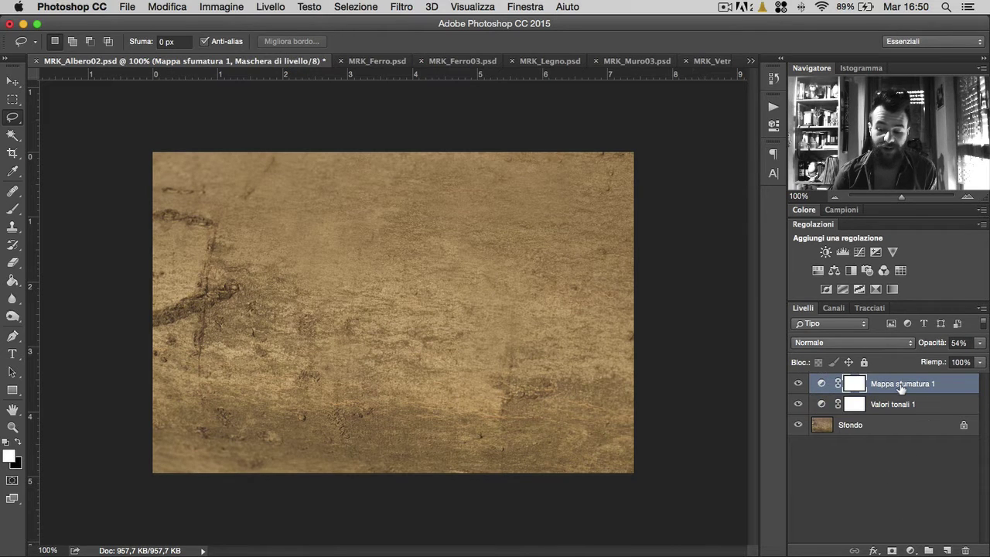
{"action": "key", "text": "Delete"}
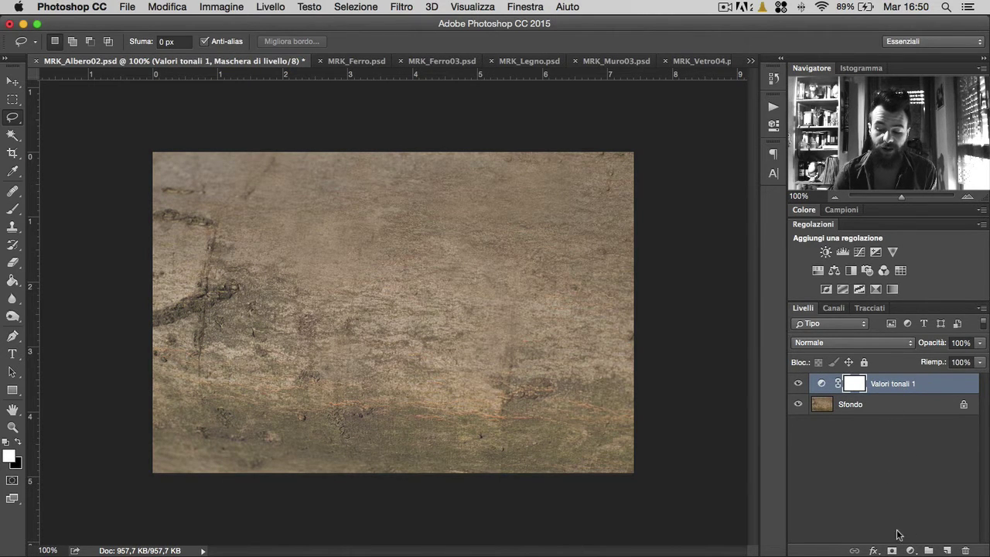
{"action": "left_click", "coordinate": [913, 550]}
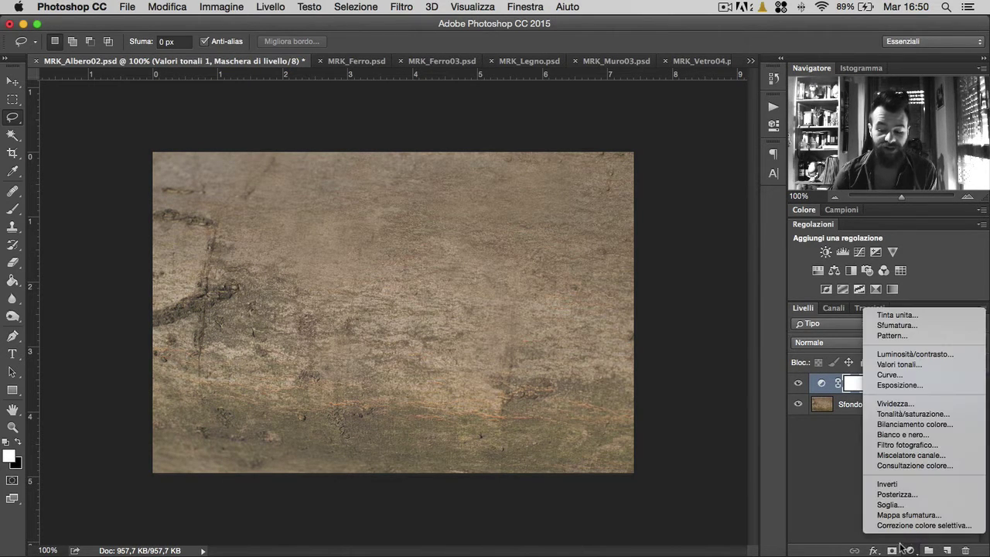
{"action": "key", "text": "Escape"}
{"action": "left_click", "coordinate": [876, 289]}
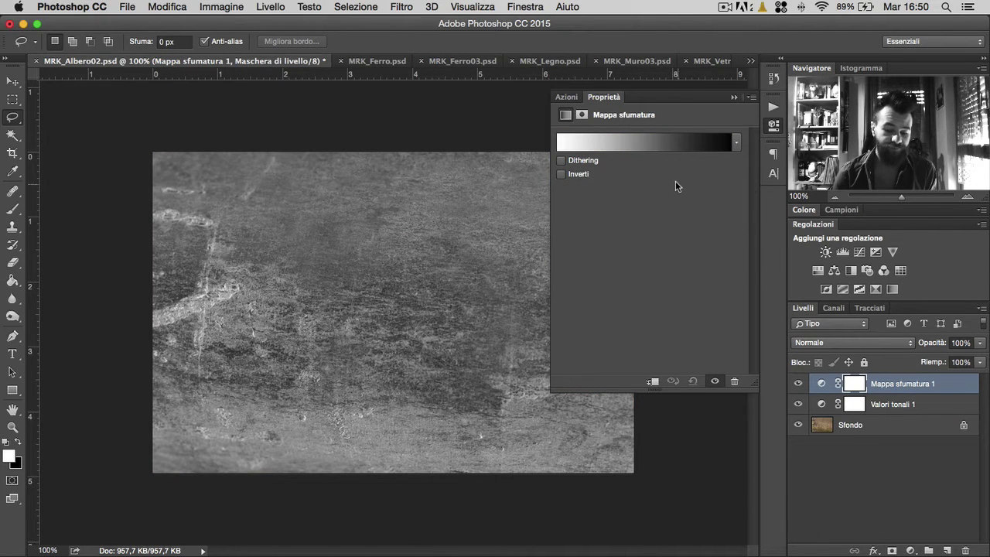
Move the gradient editor aside and replace its presets with the Armonie colore 1 set
{"action": "left_click", "coordinate": [654, 147]}
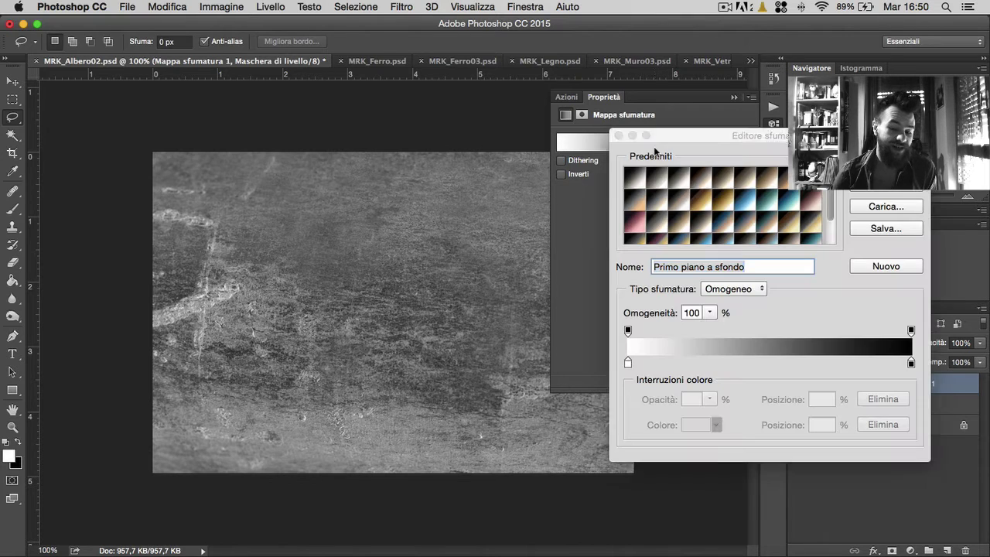
{"action": "left_click_drag", "start_coordinate": [683, 146], "coordinate": [470, 160]}
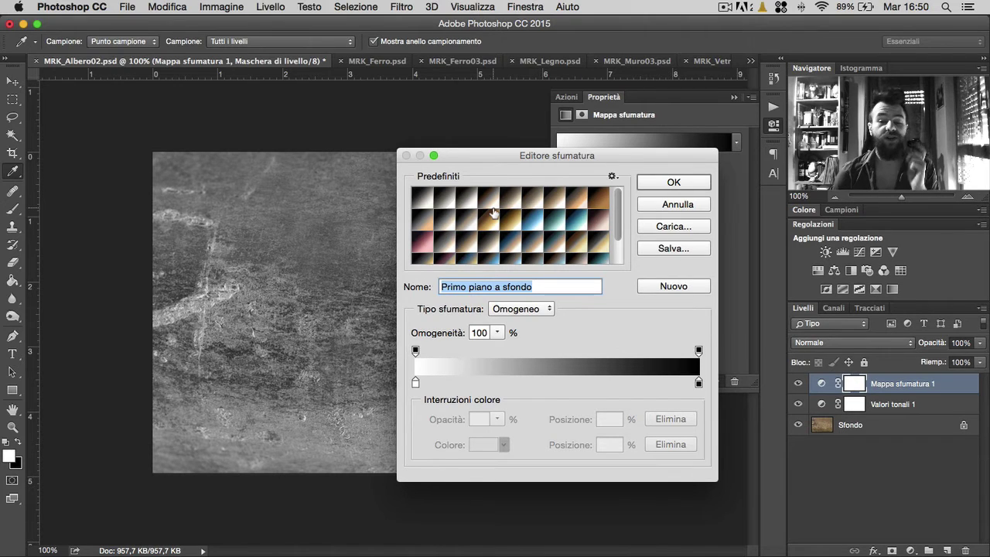
{"action": "left_click", "coordinate": [611, 178]}
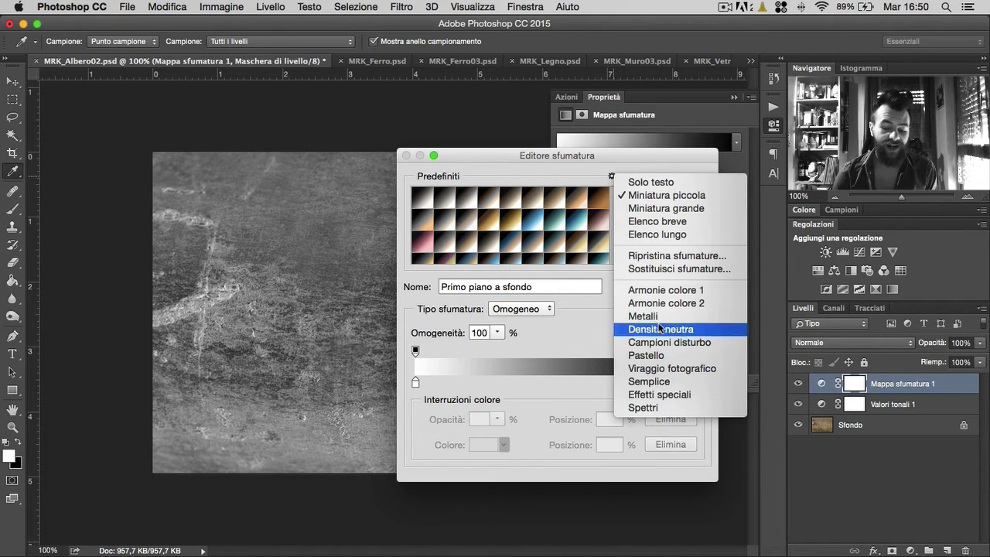
{"action": "left_click", "coordinate": [658, 292]}
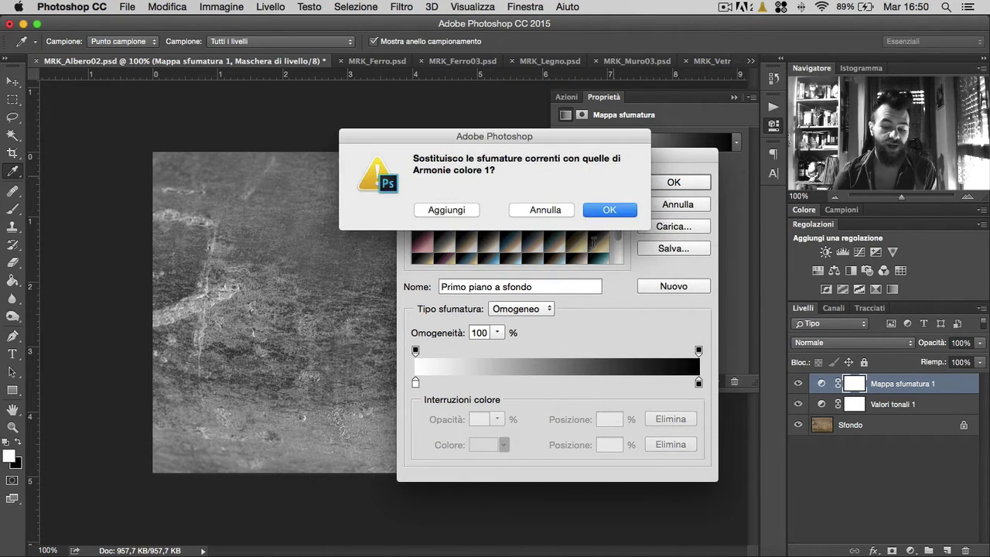
{"action": "left_click", "coordinate": [603, 210]}
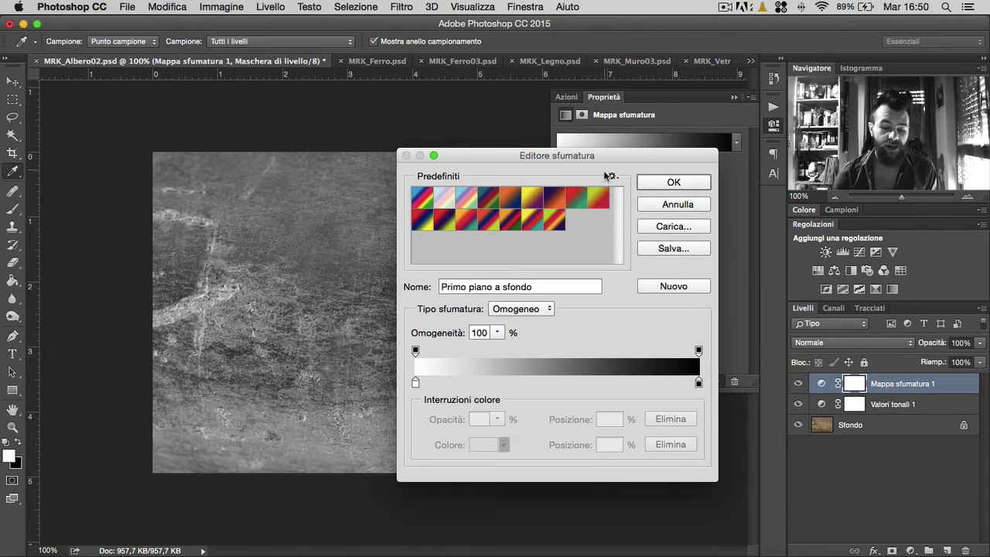
Replace presets with Densità neutra, then Viraggio fotografico, and apply a toning preset
{"action": "left_click", "coordinate": [612, 177]}
{"action": "left_click", "coordinate": [653, 329]}
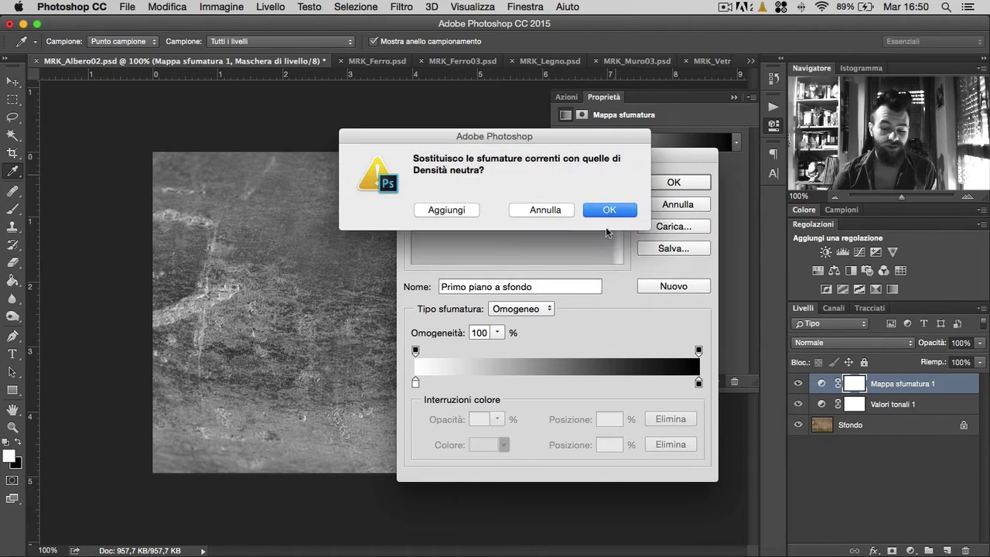
{"action": "left_click", "coordinate": [611, 208]}
{"action": "left_click", "coordinate": [611, 176]}
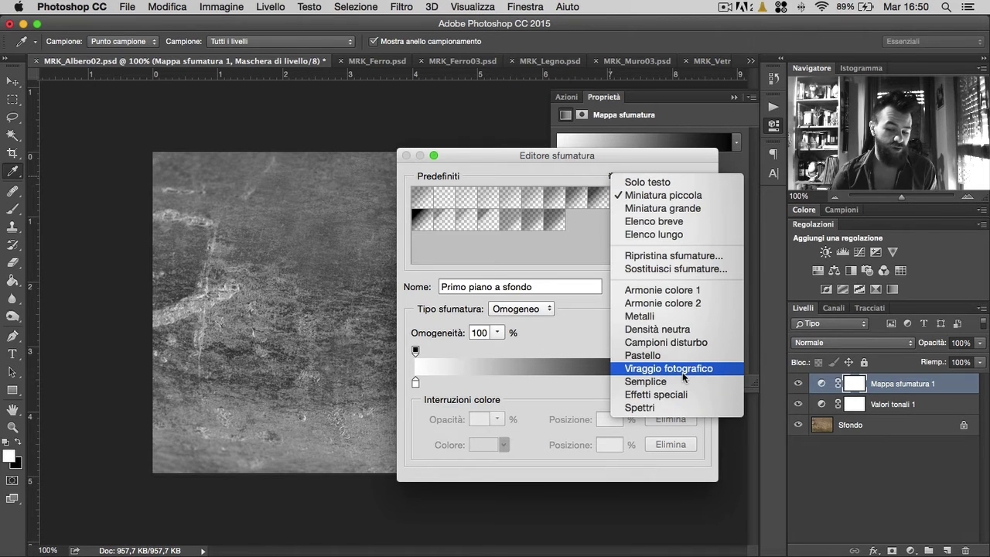
{"action": "left_click", "coordinate": [669, 369]}
{"action": "left_click", "coordinate": [608, 210]}
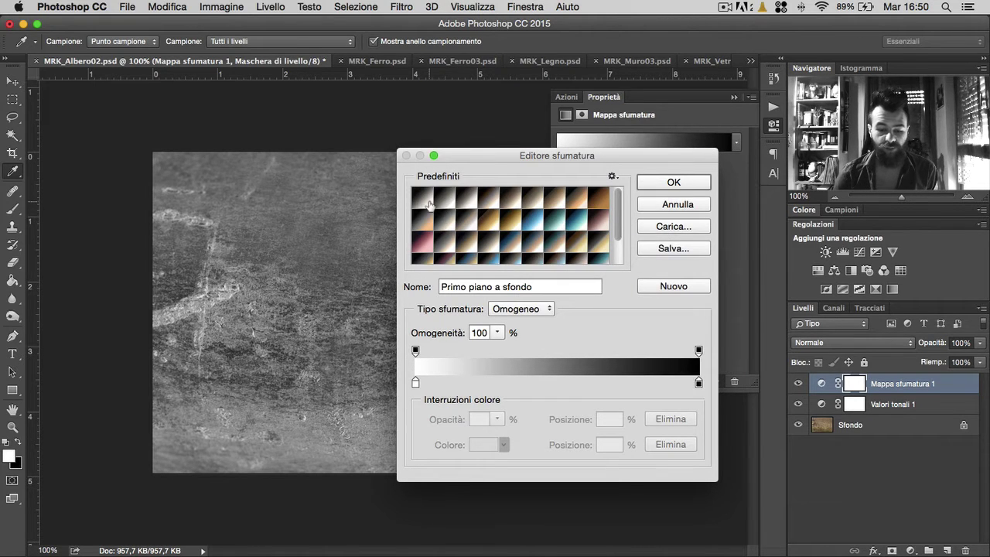
{"action": "left_click", "coordinate": [445, 201]}
Try Seppia 2, Mezzitoni seppia, Cianografia and Seppia selenio 2, ending on Seppia cyan
{"action": "left_click", "coordinate": [488, 201]}
{"action": "left_click", "coordinate": [533, 201]}
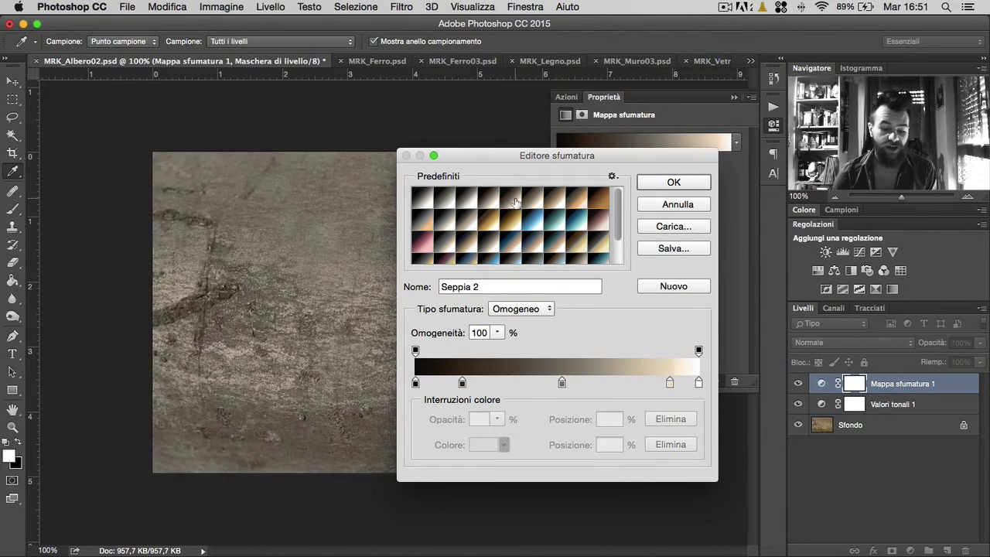
{"action": "left_click", "coordinate": [551, 203]}
{"action": "left_click", "coordinate": [597, 202]}
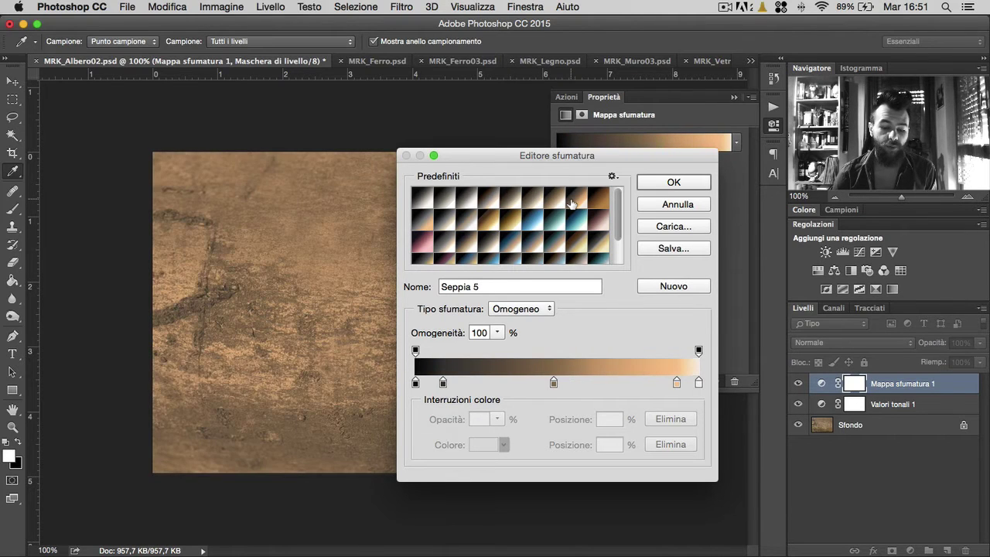
{"action": "left_click", "coordinate": [442, 226]}
{"action": "left_click", "coordinate": [488, 224]}
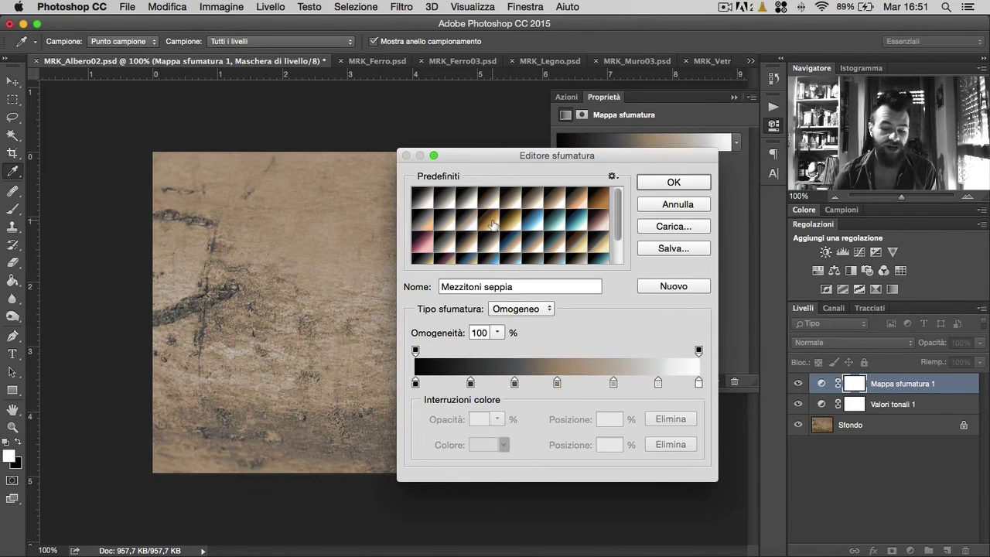
{"action": "left_click", "coordinate": [532, 225]}
{"action": "left_click", "coordinate": [554, 226]}
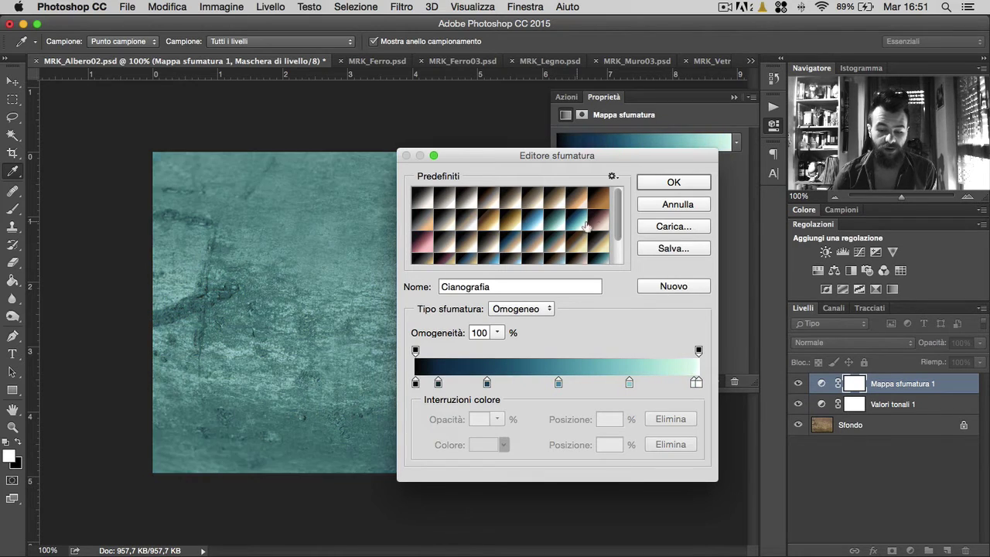
{"action": "left_click", "coordinate": [514, 246]}
{"action": "left_click", "coordinate": [471, 249]}
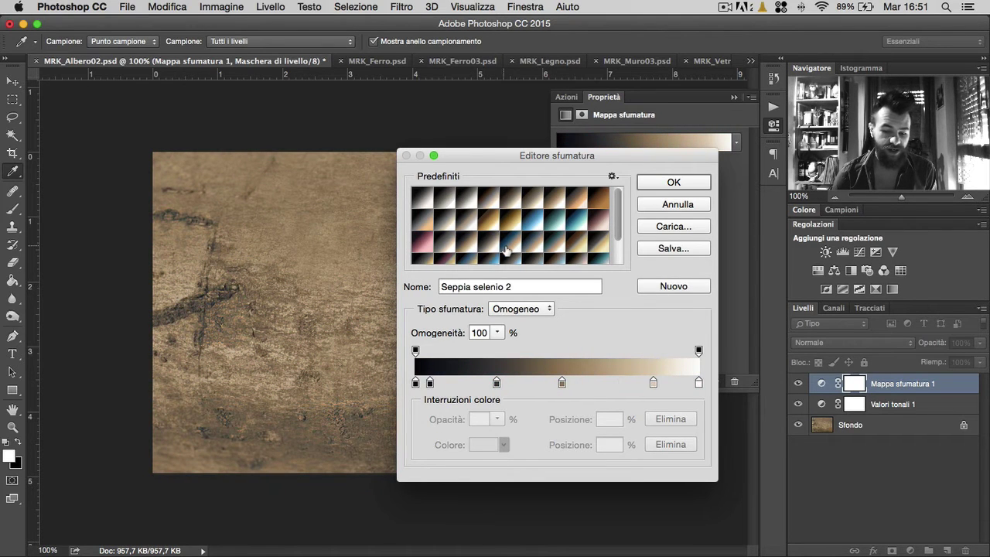
{"action": "left_click", "coordinate": [507, 251]}
{"action": "mouse_move", "coordinate": [485, 155]}
{"action": "left_mouse_down"}
{"action": "mouse_move", "coordinate": [751, 147]}
{"action": "mouse_move", "coordinate": [591, 146]}
{"action": "left_mouse_up"}
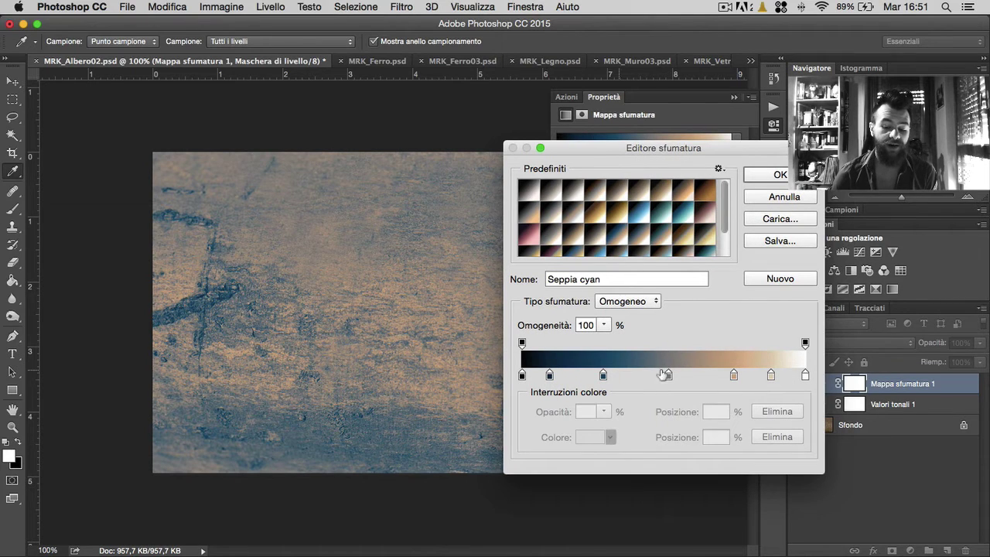
Test a red gradient stop moved to 19% and a green stop at 75%
{"action": "double_click", "coordinate": [549, 376]}
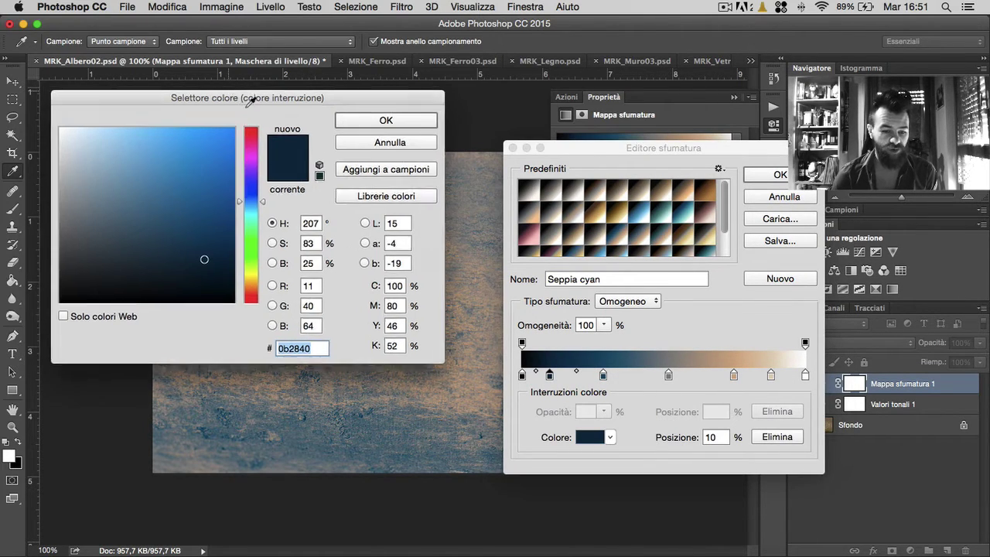
{"action": "left_click_drag", "start_coordinate": [224, 94], "coordinate": [263, 118]}
{"action": "left_click", "coordinate": [217, 163]}
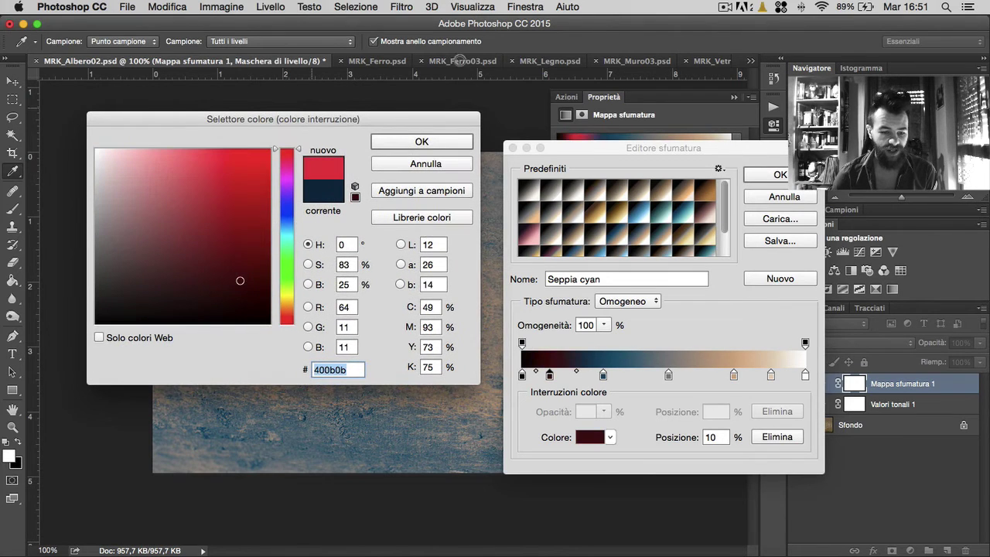
{"action": "left_click", "coordinate": [422, 142]}
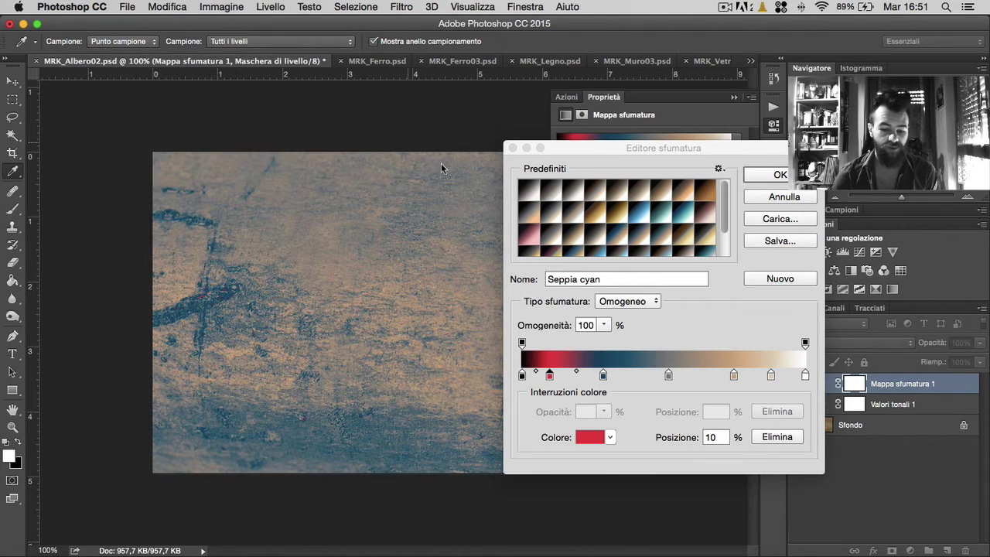
{"action": "double_click", "coordinate": [733, 375]}
{"action": "left_click", "coordinate": [258, 237]}
{"action": "left_click", "coordinate": [286, 244]}
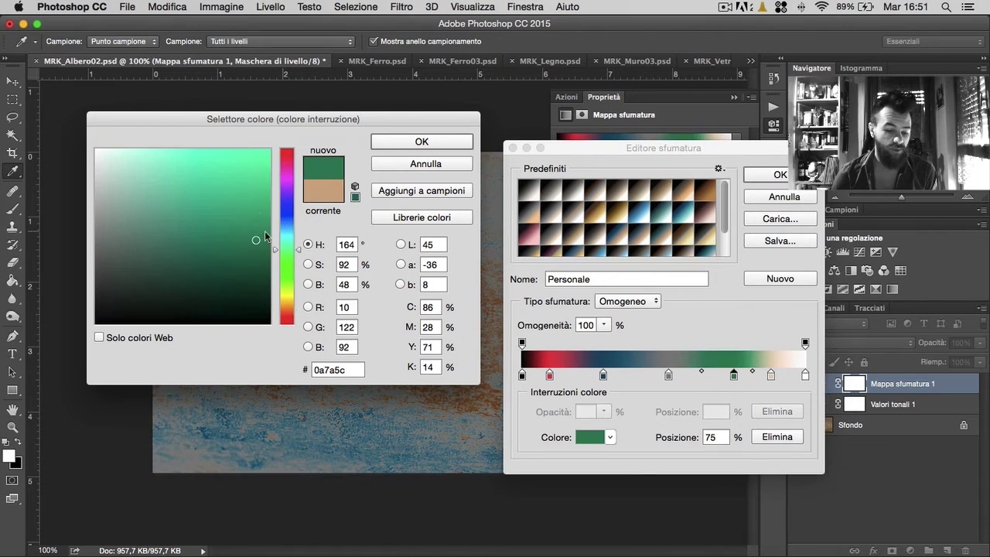
{"action": "left_click", "coordinate": [254, 199]}
{"action": "left_click", "coordinate": [421, 141]}
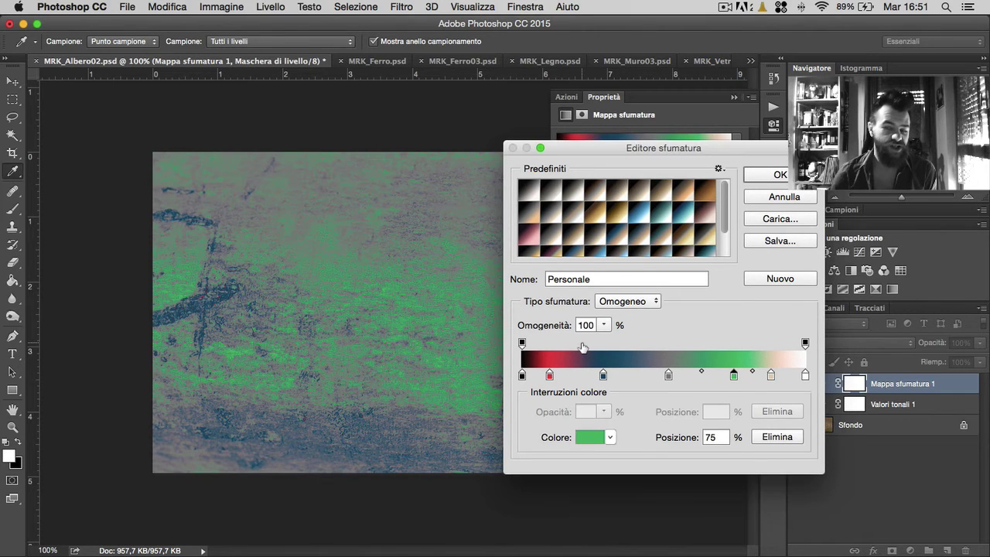
{"action": "mouse_move", "coordinate": [549, 376]}
{"action": "left_mouse_down"}
{"action": "mouse_move", "coordinate": [639, 378]}
{"action": "mouse_move", "coordinate": [619, 379]}
{"action": "left_mouse_up"}
Reapply the Seppia cyan preset, confirm the gradient editor, and collapse Properties
{"action": "left_click", "coordinate": [648, 243]}
{"action": "left_click", "coordinate": [609, 242]}
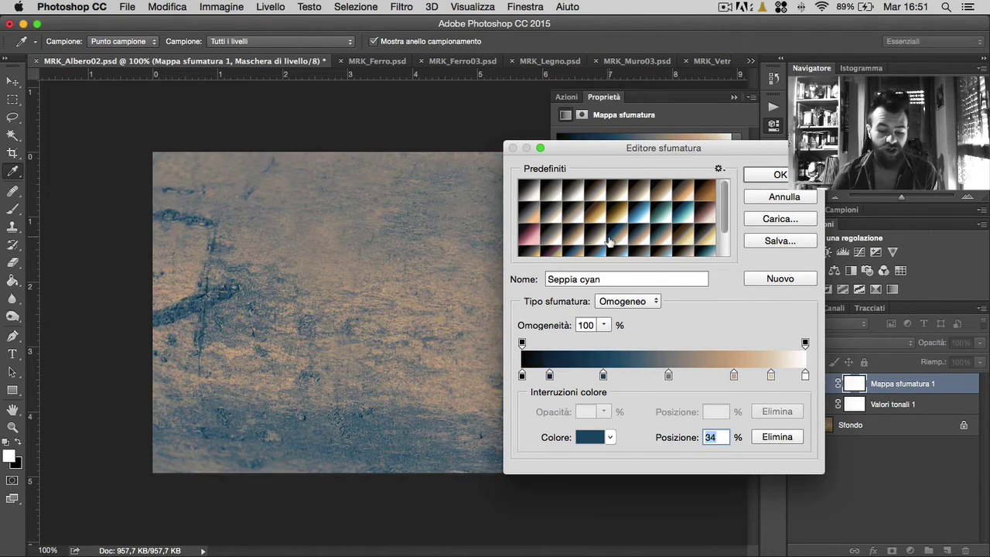
{"action": "left_click", "coordinate": [617, 242]}
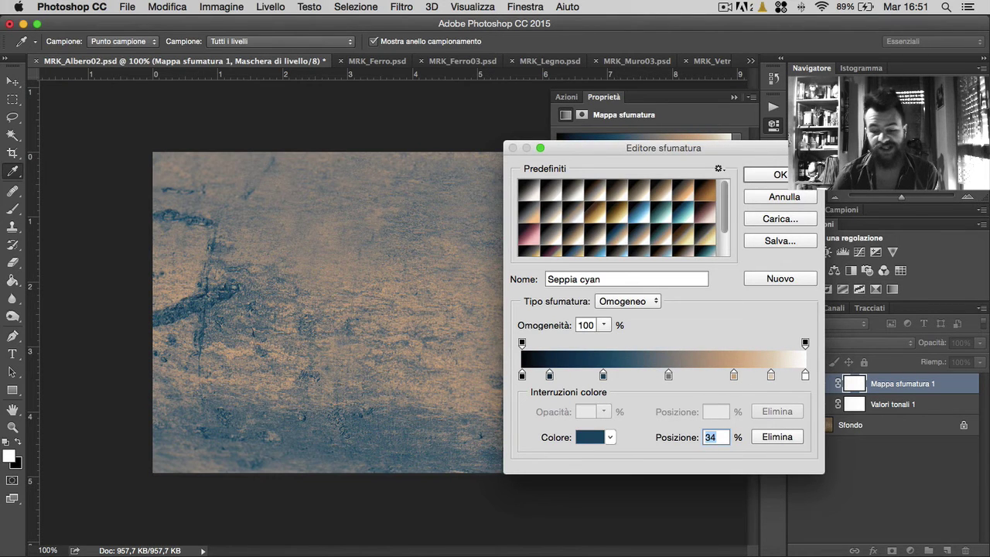
{"action": "left_click", "coordinate": [770, 177]}
{"action": "left_click", "coordinate": [773, 123]}
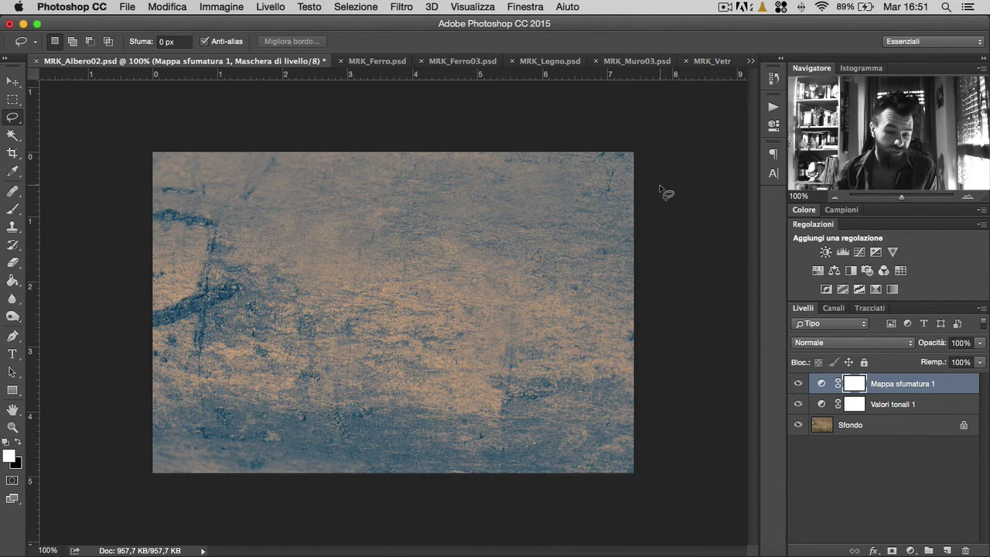
Switch to the MRK_Ferro.psd document
{"action": "left_click", "coordinate": [371, 62]}
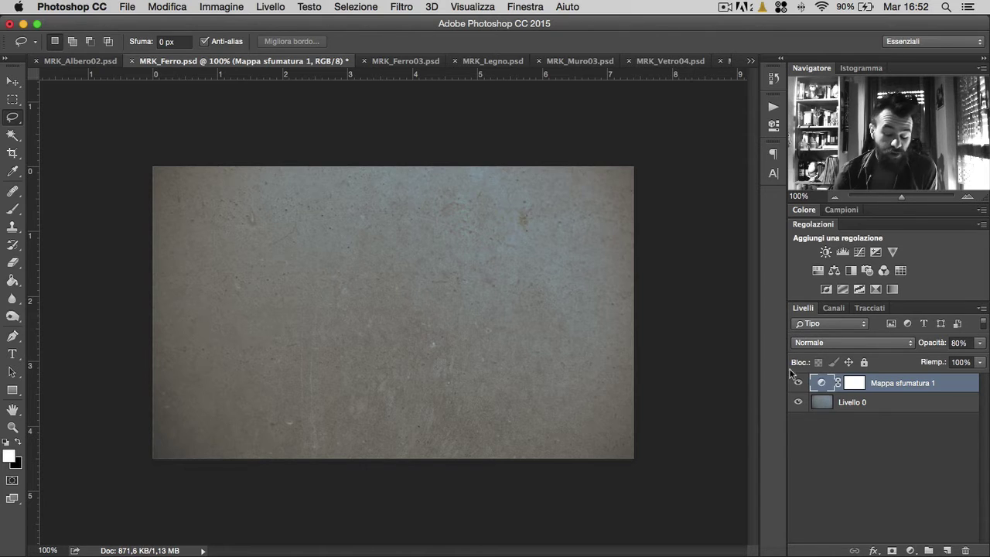
Compare MRK_Ferro03 with Mappa sfumatura 1 off and on, then bring up MRK_Legno.psd
{"action": "left_click", "coordinate": [393, 60]}
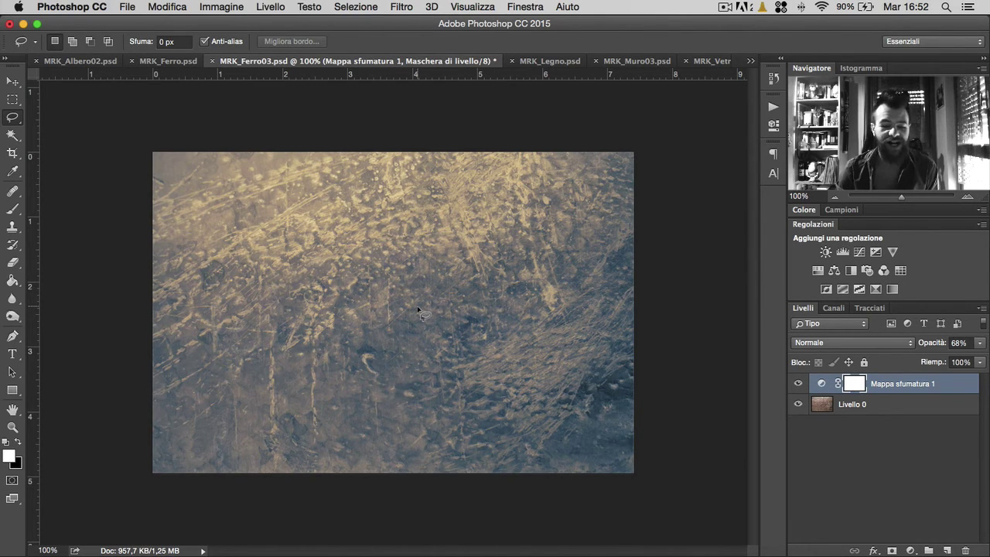
{"action": "left_click", "coordinate": [178, 61]}
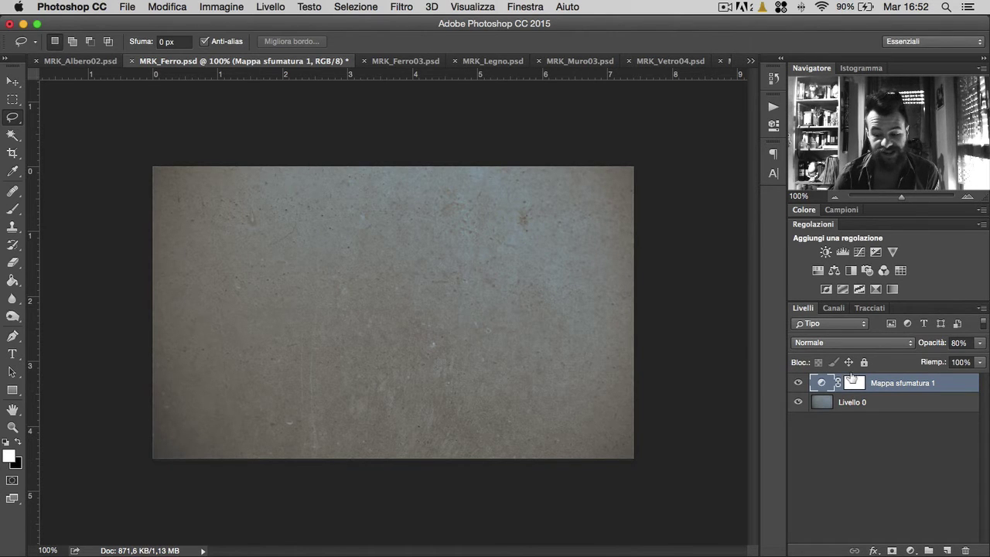
{"action": "left_click", "coordinate": [798, 383]}
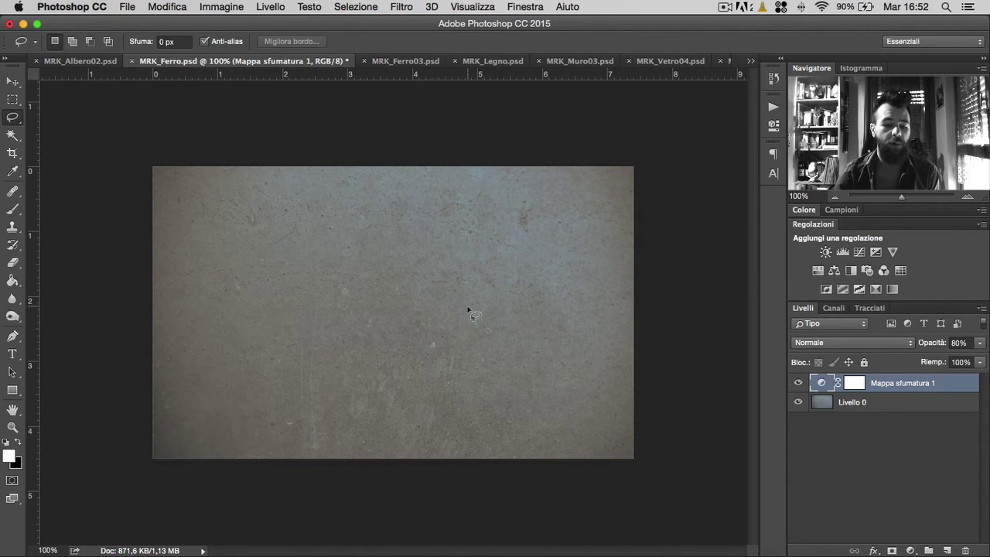
{"action": "left_click", "coordinate": [422, 62]}
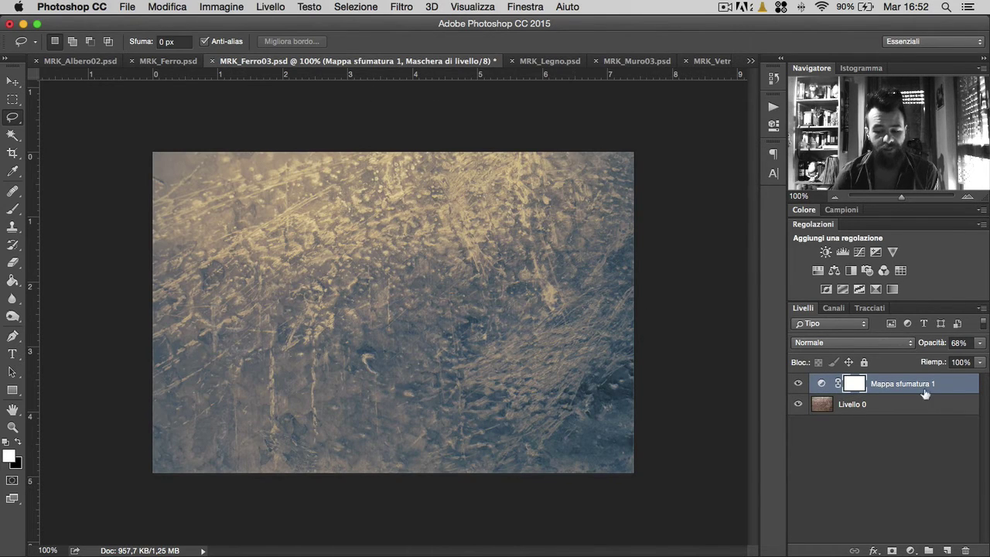
{"action": "left_click", "coordinate": [798, 383]}
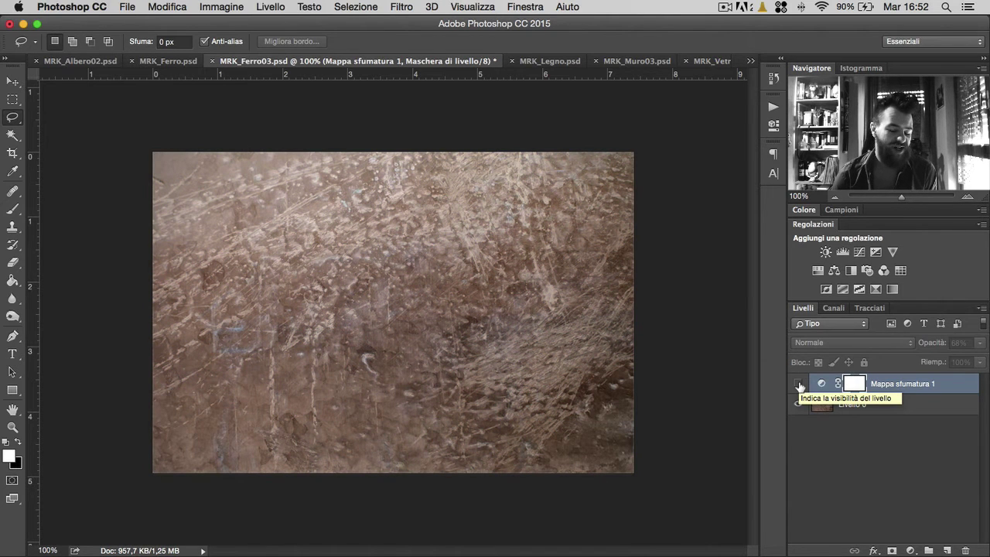
{"action": "left_click", "coordinate": [799, 384]}
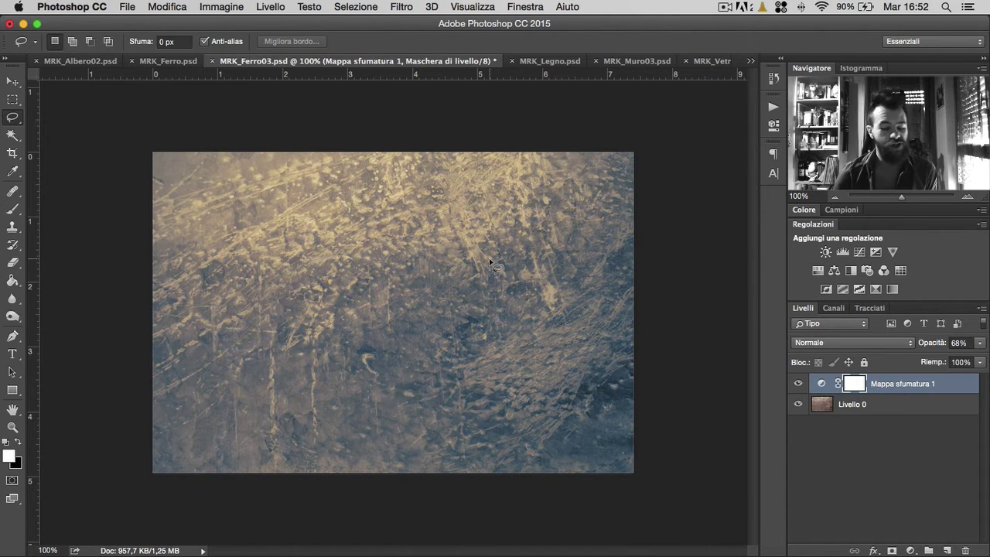
{"action": "left_click", "coordinate": [542, 61]}
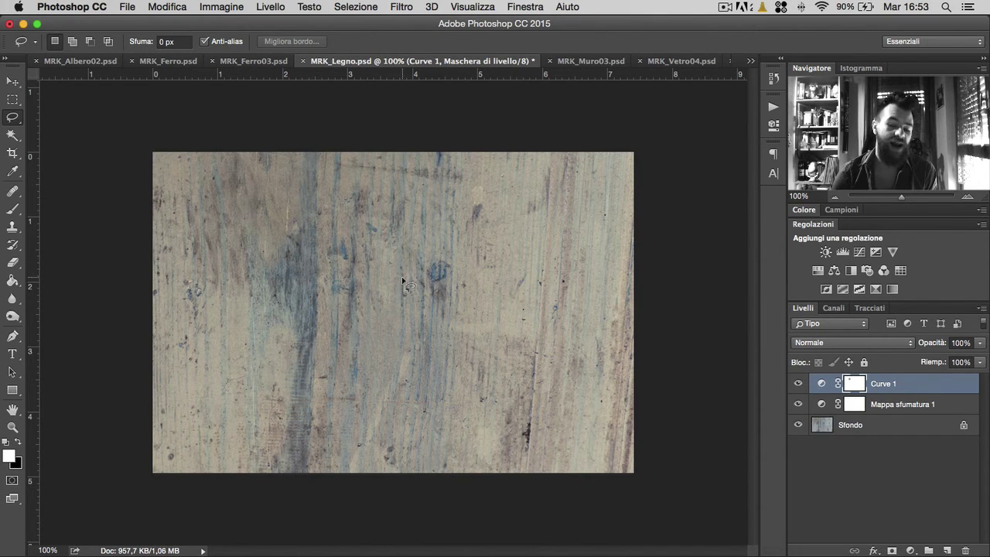
Hide the Curves and Gradient Map adjustments on the wood, then show them again
{"action": "left_click_drag", "start_coordinate": [798, 384], "coordinate": [804, 407]}
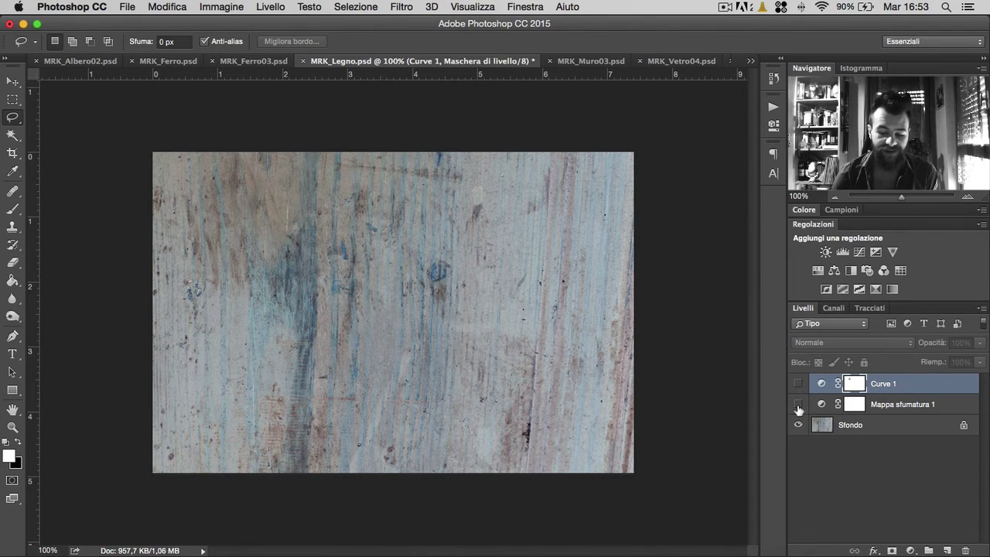
{"action": "left_click", "coordinate": [798, 405]}
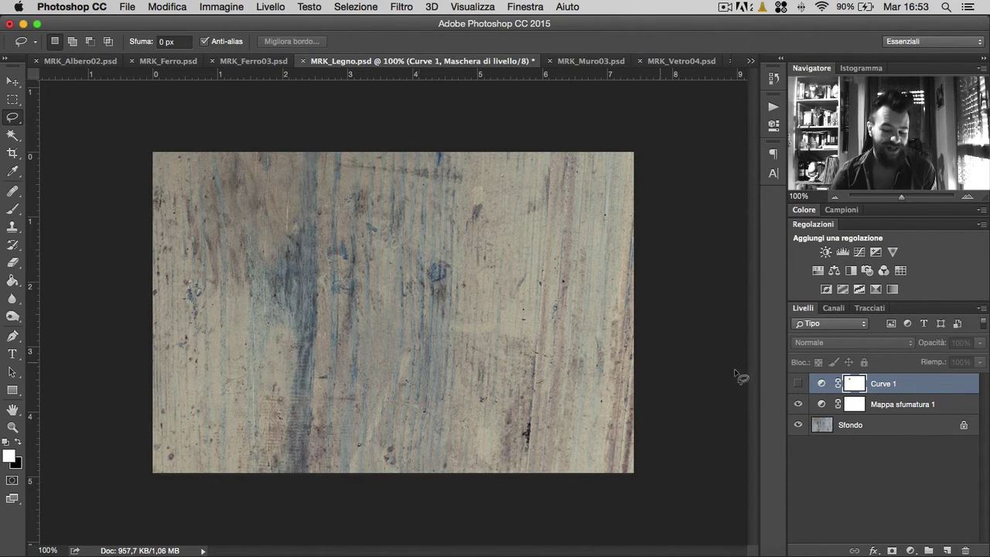
{"action": "left_click", "coordinate": [798, 384]}
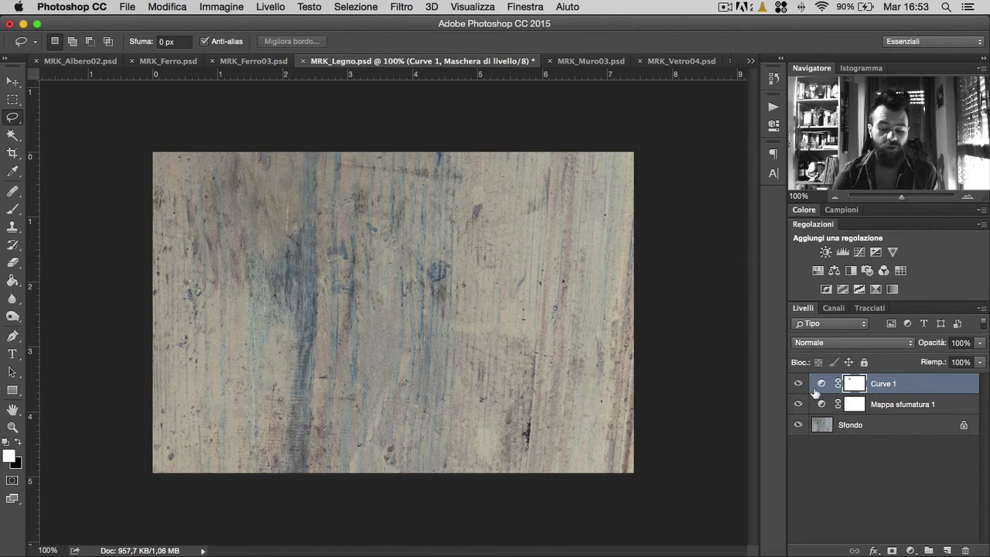
Lift the Curve 1 black point to output 15, then bring up MRK_Muro03.psd
{"action": "double_click", "coordinate": [821, 383]}
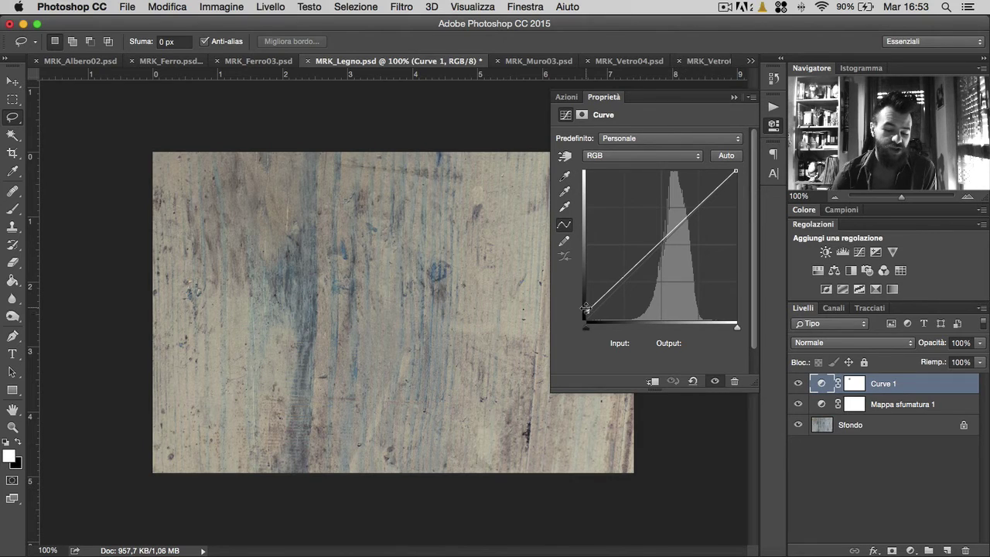
{"action": "left_click_drag", "start_coordinate": [586, 311], "coordinate": [588, 331]}
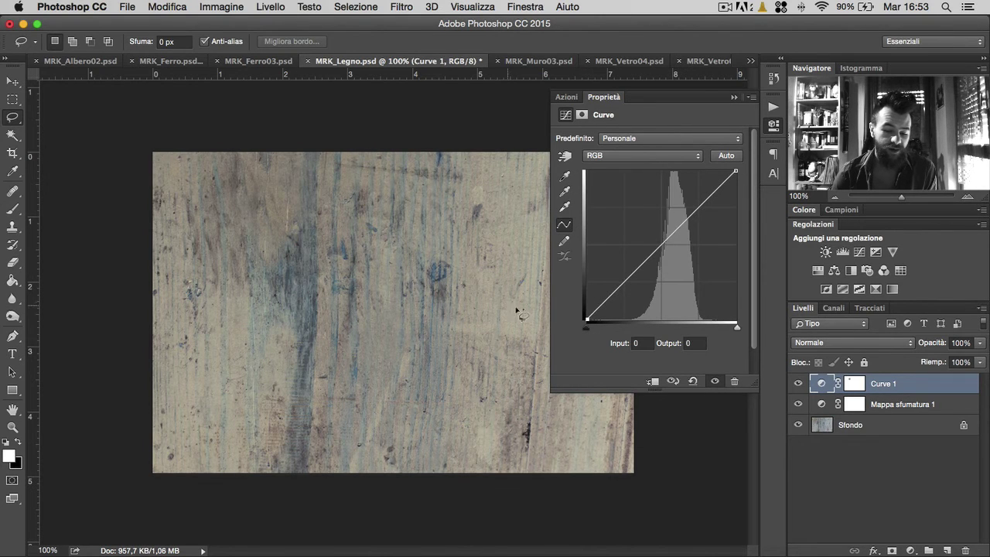
{"action": "left_click_drag", "start_coordinate": [587, 317], "coordinate": [587, 310]}
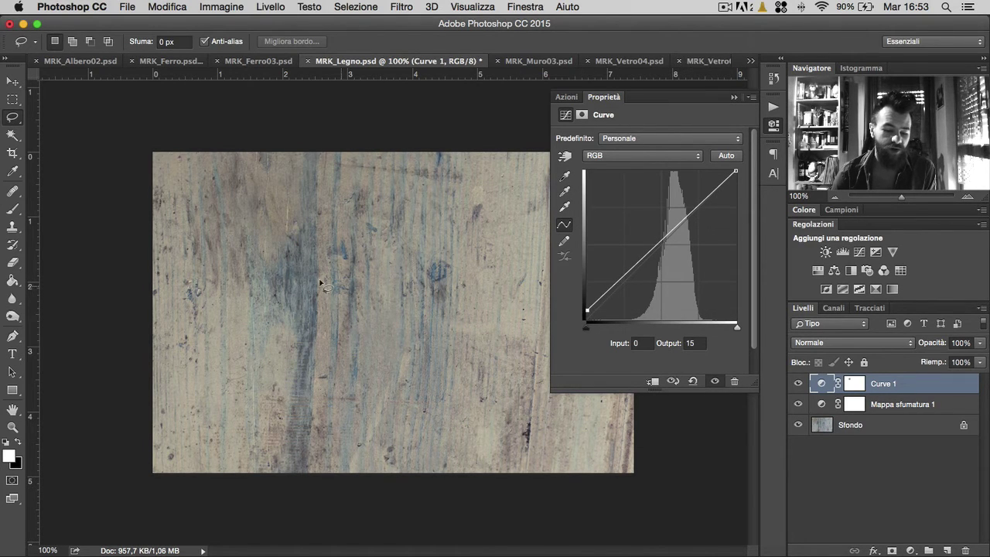
{"action": "left_click_drag", "start_coordinate": [263, 239], "coordinate": [310, 301]}
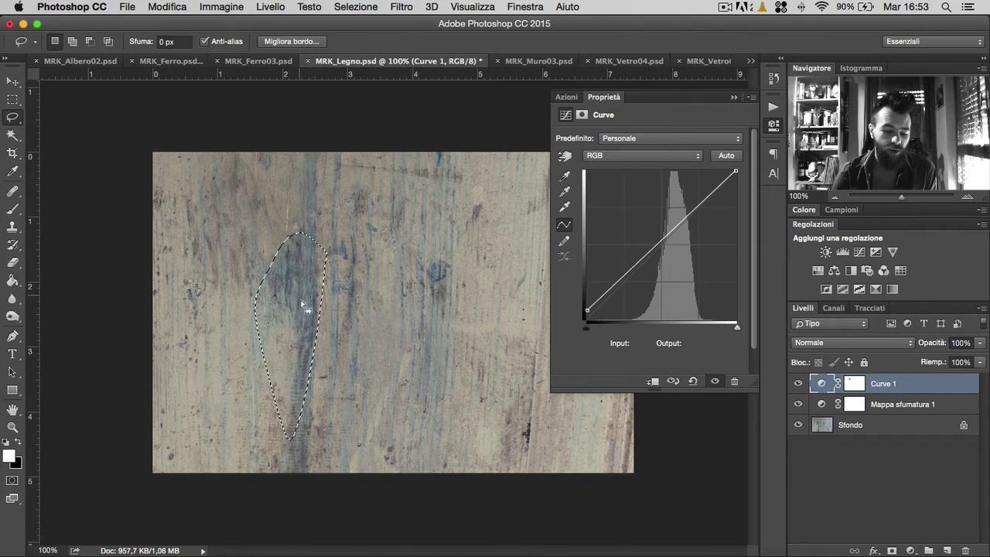
{"action": "key", "text": "super+d"}
{"action": "left_click", "coordinate": [773, 125]}
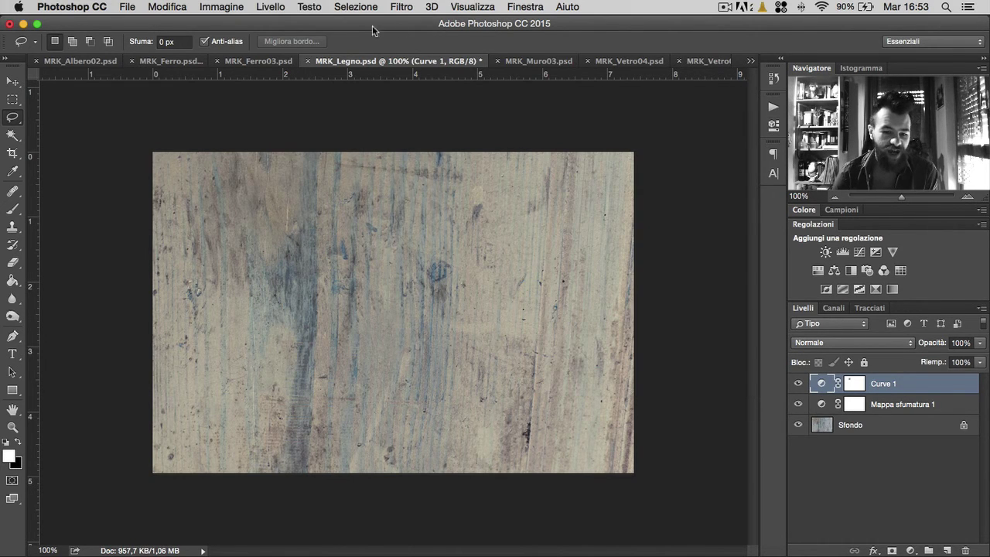
{"action": "left_click", "coordinate": [518, 64]}
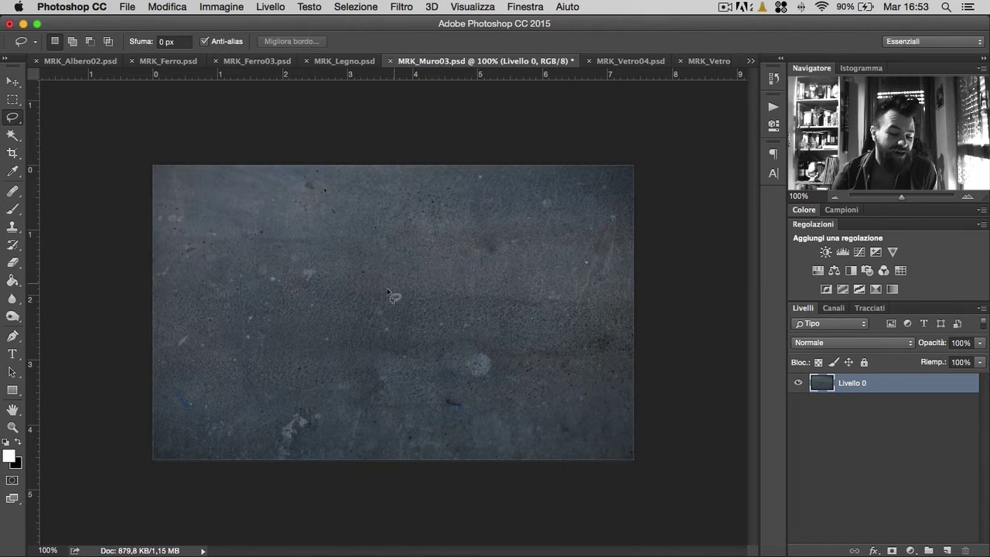
Compare MRK_Vetro04 with Curve 1 on and off, then bring up MRK_Vetro05.psd
{"action": "left_click", "coordinate": [611, 62]}
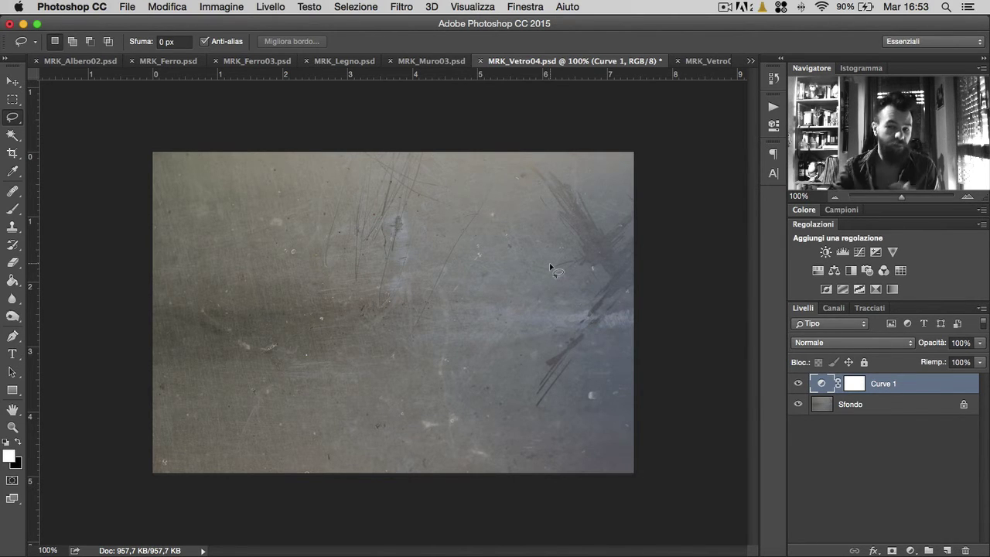
{"action": "left_click", "coordinate": [797, 383]}
{"action": "left_click", "coordinate": [797, 384]}
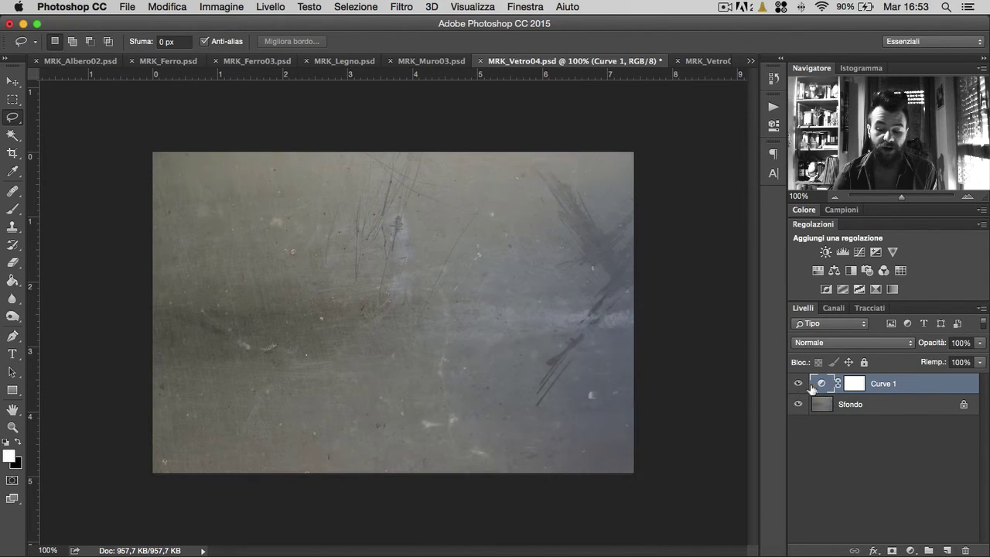
{"action": "double_click", "coordinate": [821, 384]}
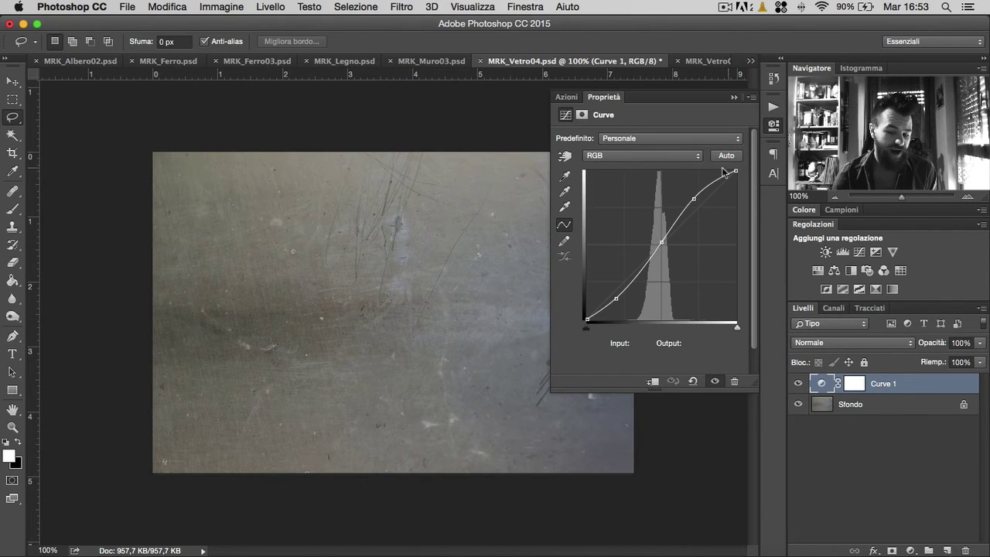
{"action": "left_click", "coordinate": [774, 126]}
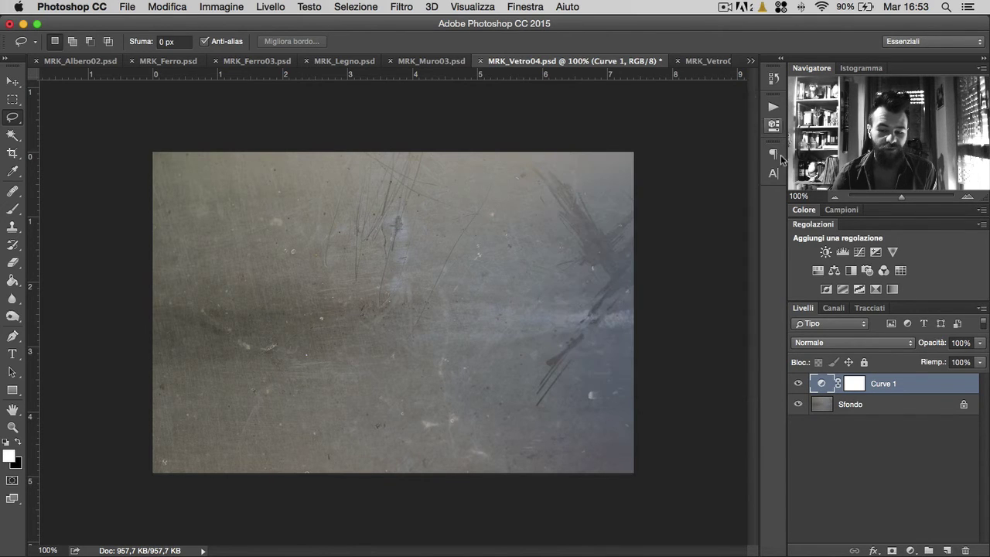
{"action": "left_click", "coordinate": [798, 384]}
{"action": "left_click", "coordinate": [797, 384]}
{"action": "left_click", "coordinate": [798, 383]}
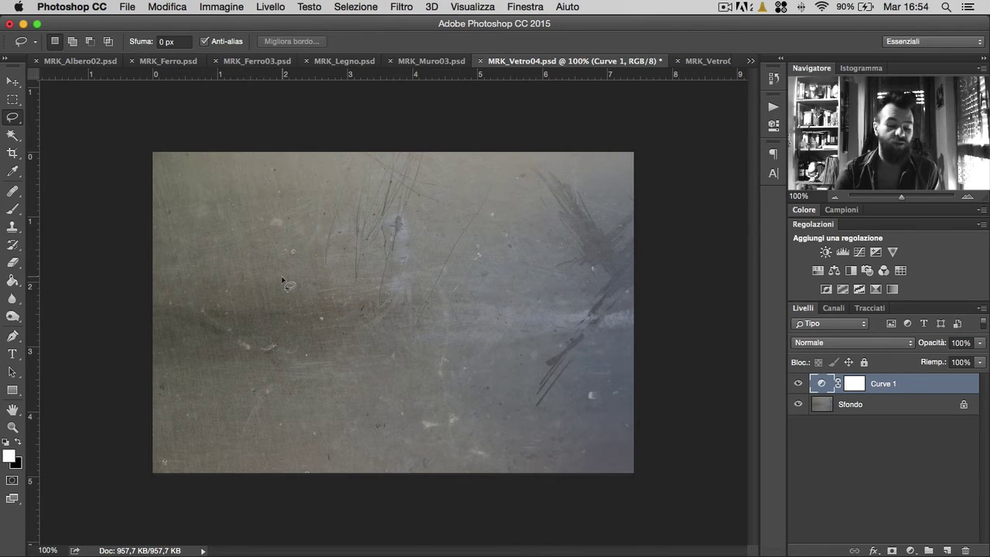
{"action": "left_click_drag", "start_coordinate": [260, 278], "coordinate": [264, 303]}
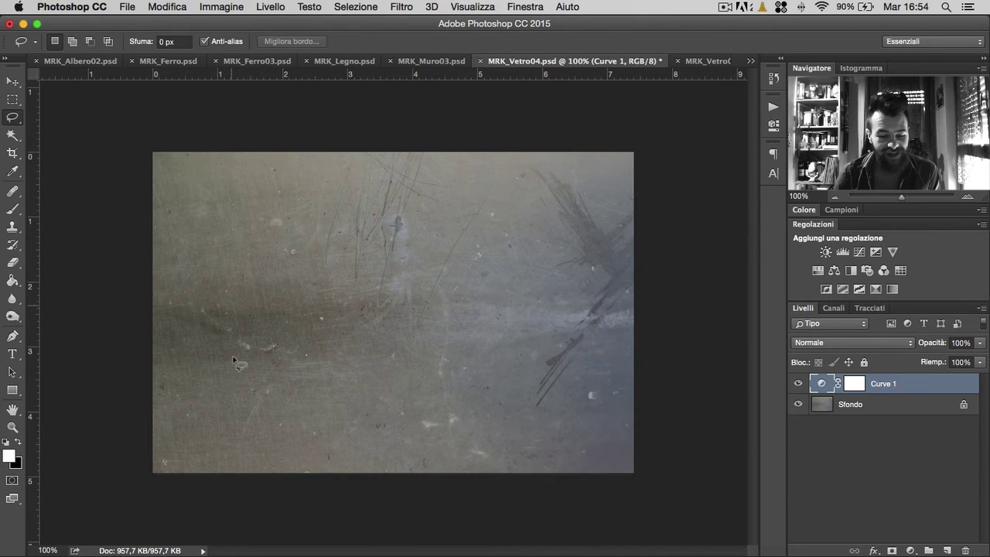
{"action": "left_click", "coordinate": [264, 303]}
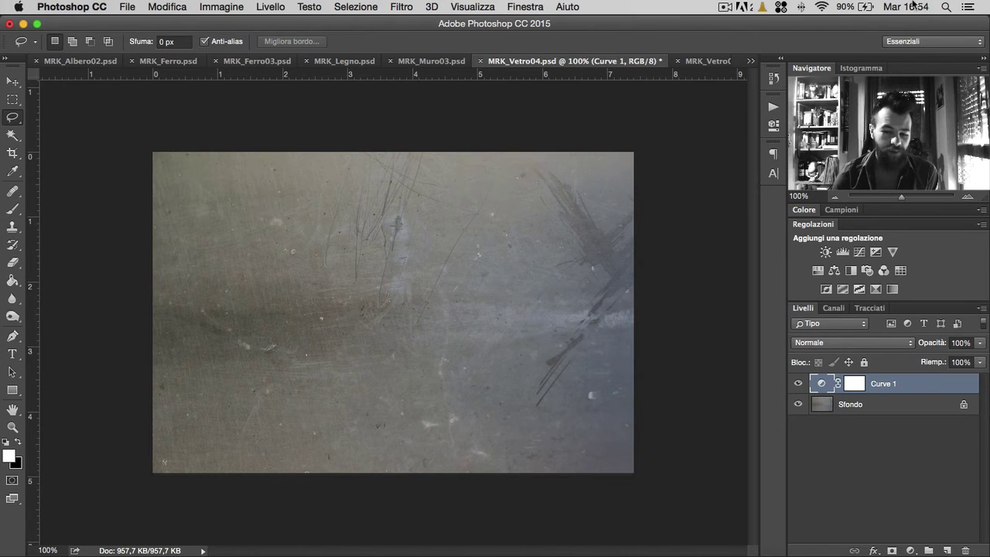
{"action": "left_click", "coordinate": [750, 60]}
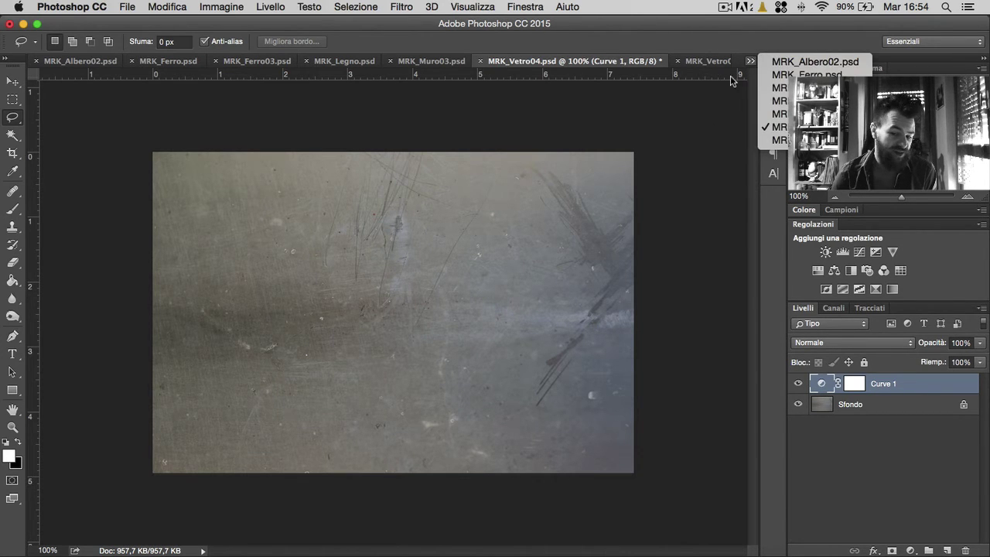
{"action": "left_click", "coordinate": [704, 65]}
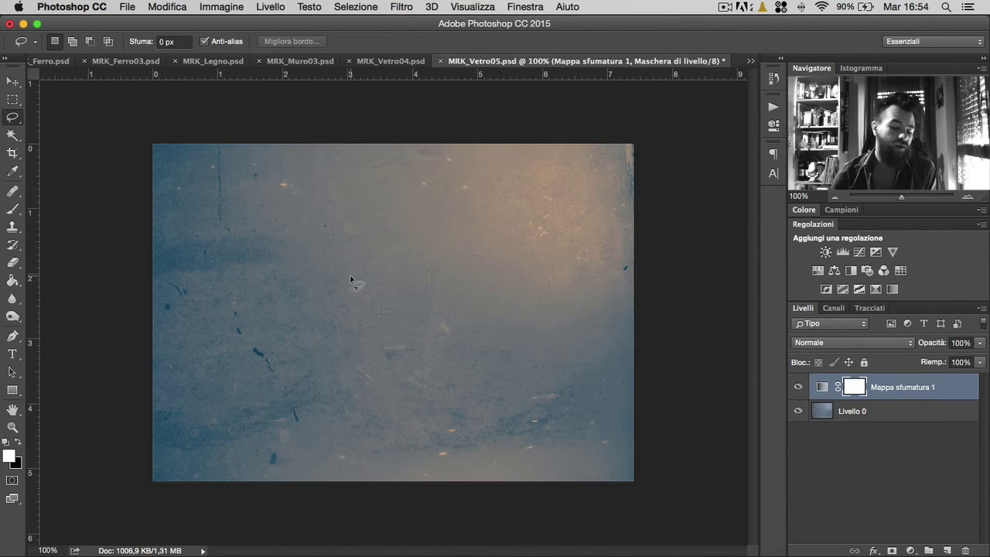
Desaturate Livello 0 with Immagine > Regolazioni > Togli saturazione
{"action": "left_click", "coordinate": [798, 387]}
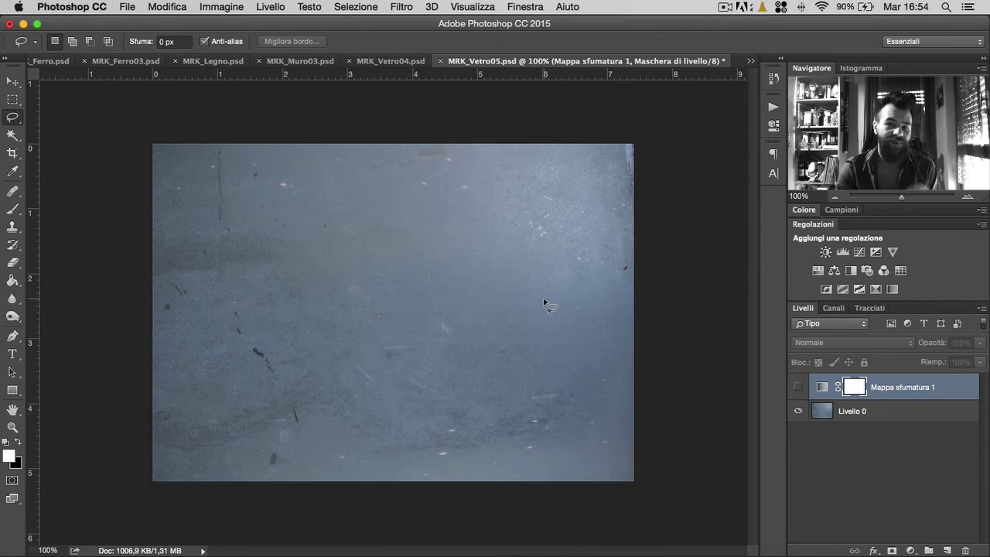
{"action": "left_click", "coordinate": [797, 387]}
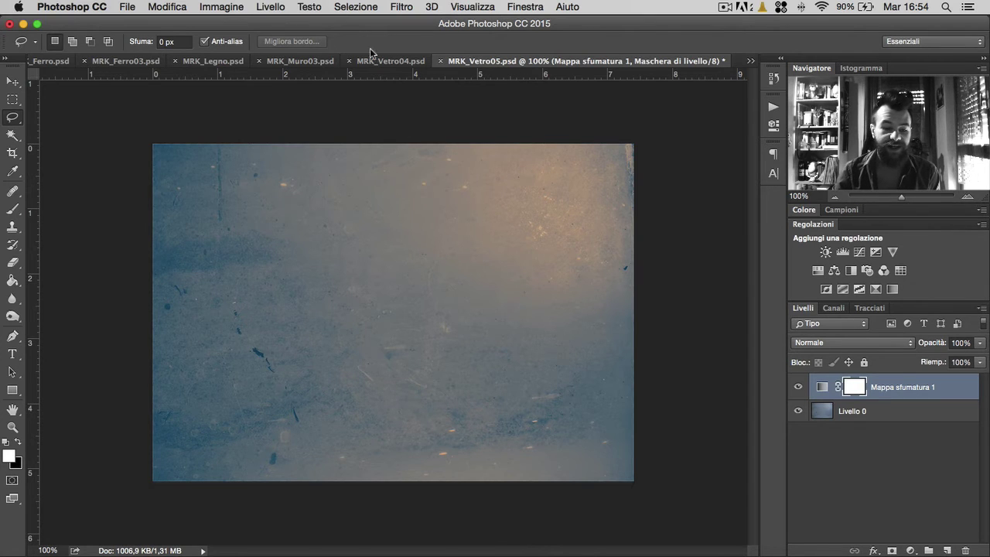
{"action": "left_click", "coordinate": [851, 412]}
{"action": "left_click", "coordinate": [221, 6]}
{"action": "mouse_move", "coordinate": [233, 45]}
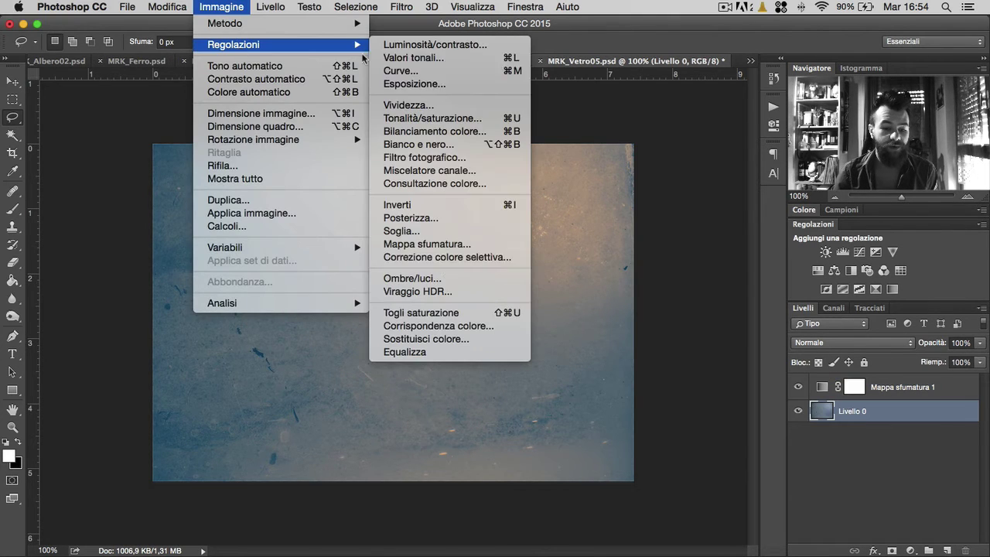
{"action": "left_click", "coordinate": [450, 314]}
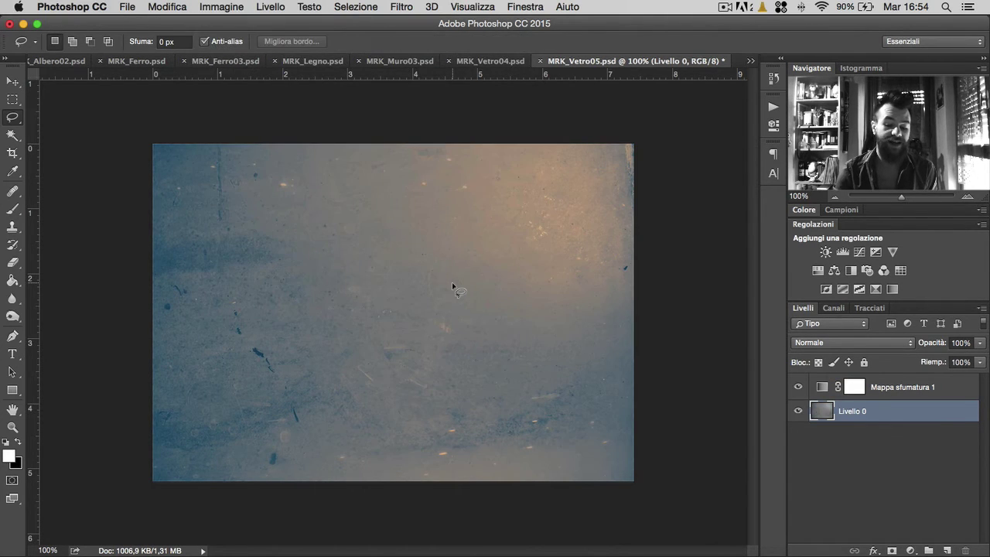
Stamp a merged Livello 1 via the UNICO LIVELLO action, undoing its trial desaturation
{"action": "left_click", "coordinate": [873, 391]}
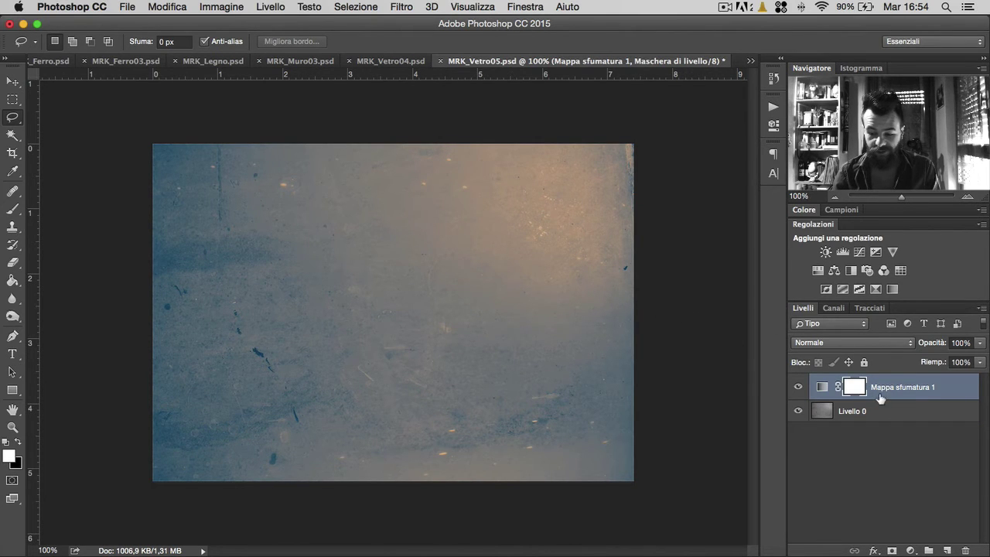
{"action": "left_click", "coordinate": [773, 106]}
{"action": "left_click", "coordinate": [641, 115]}
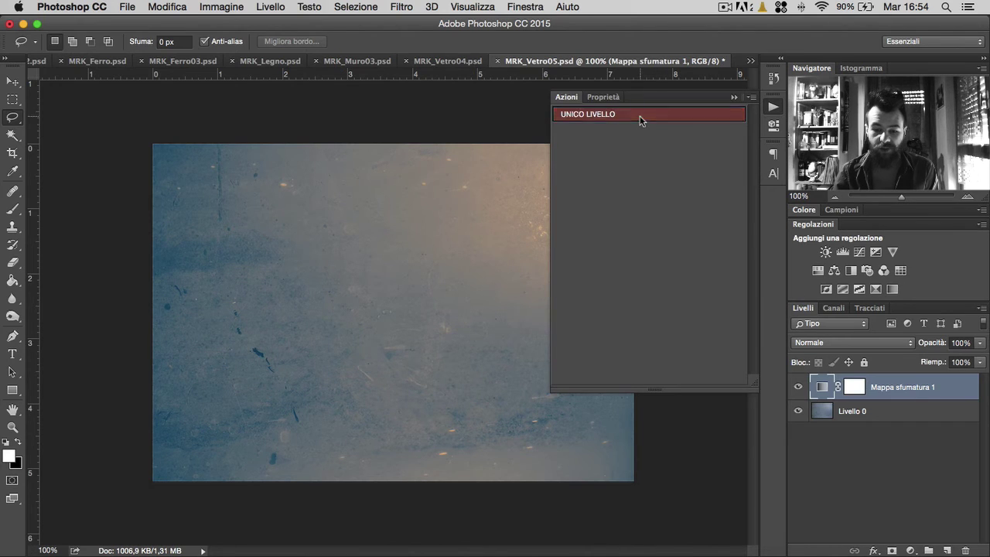
{"action": "left_click", "coordinate": [772, 106]}
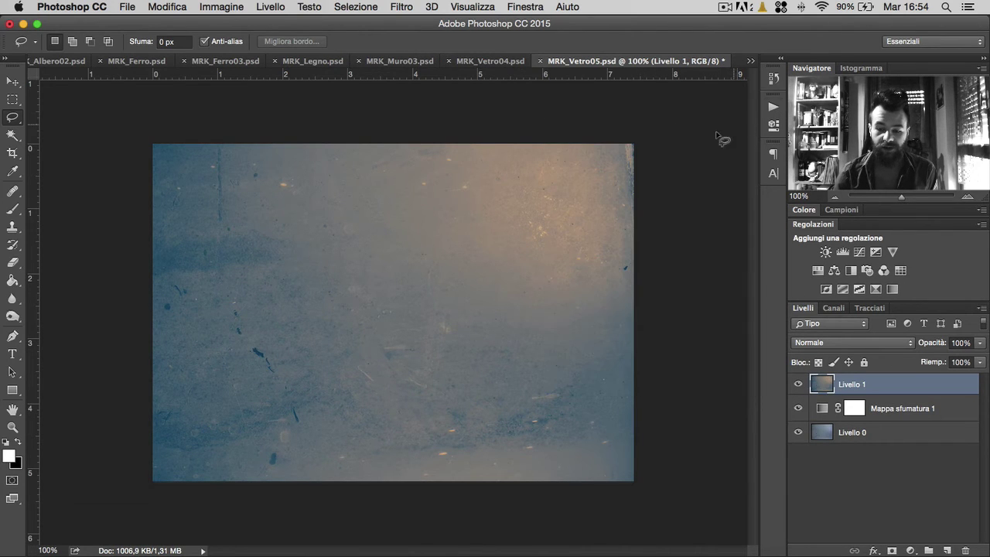
{"action": "left_click", "coordinate": [223, 6]}
{"action": "left_click", "coordinate": [422, 315]}
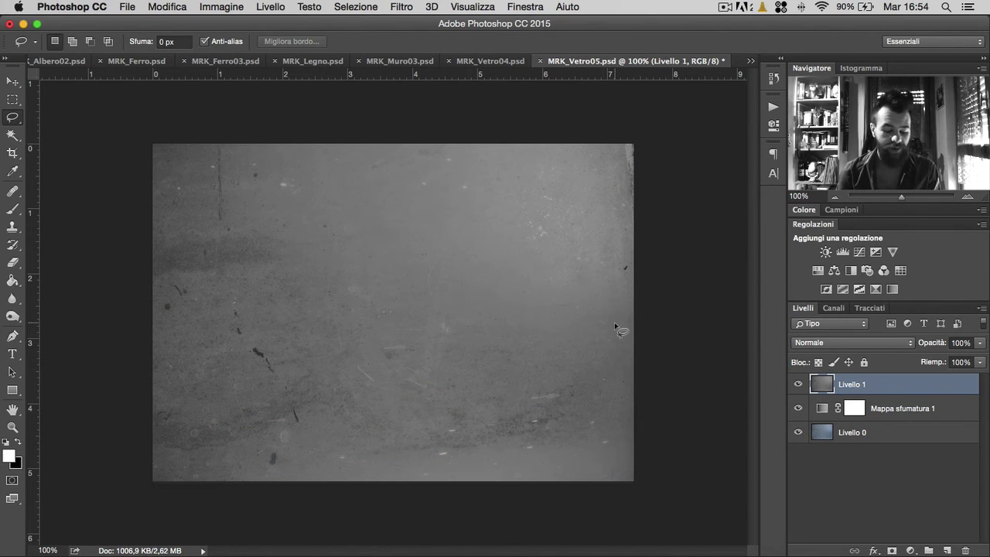
{"action": "key", "text": "super+z"}
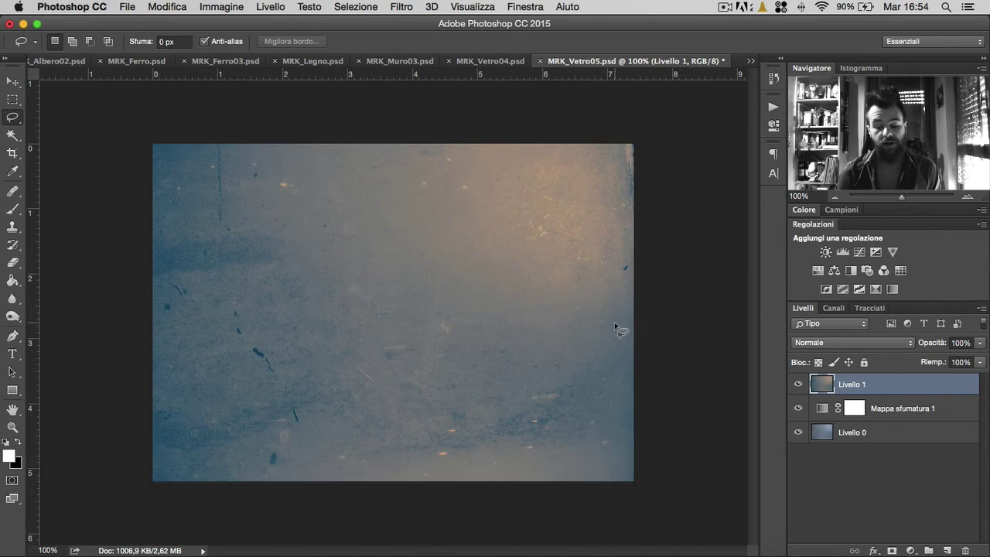